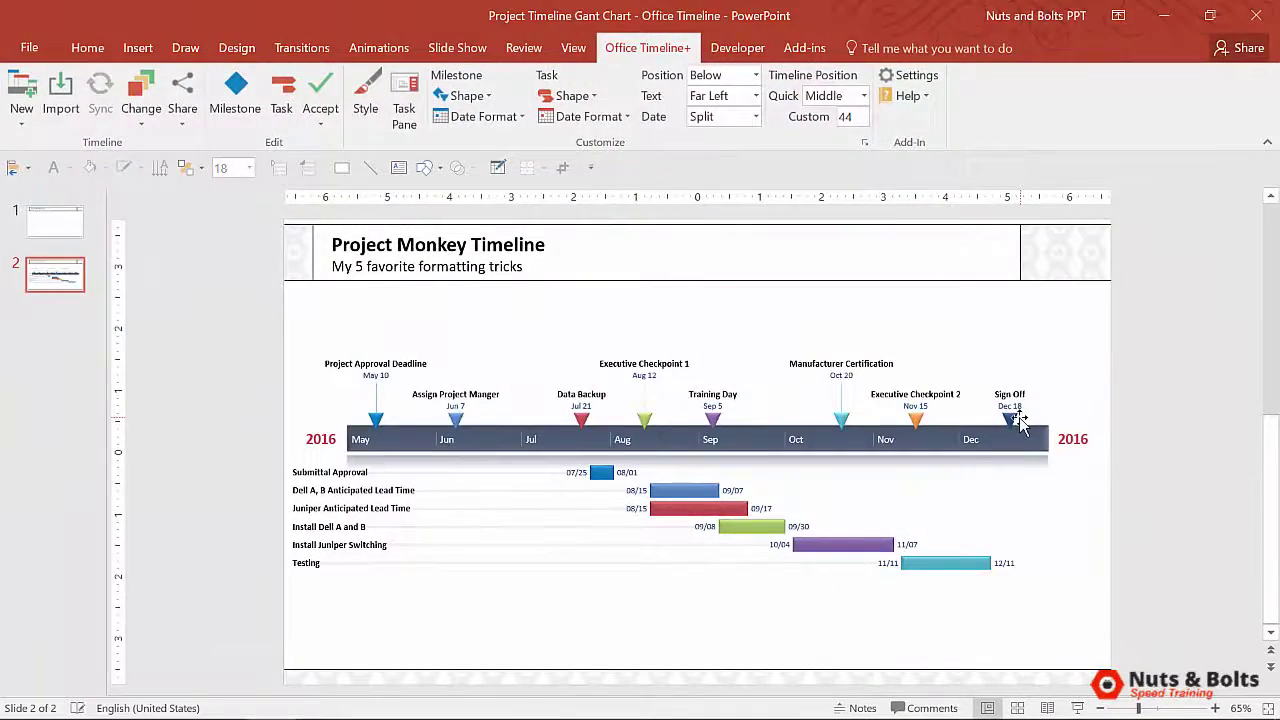
Select the Sign Off, Executive Checkpoint 2, Manufacturer Certification and Training Day milestones, then clear the selection.
left_click(1012, 419)
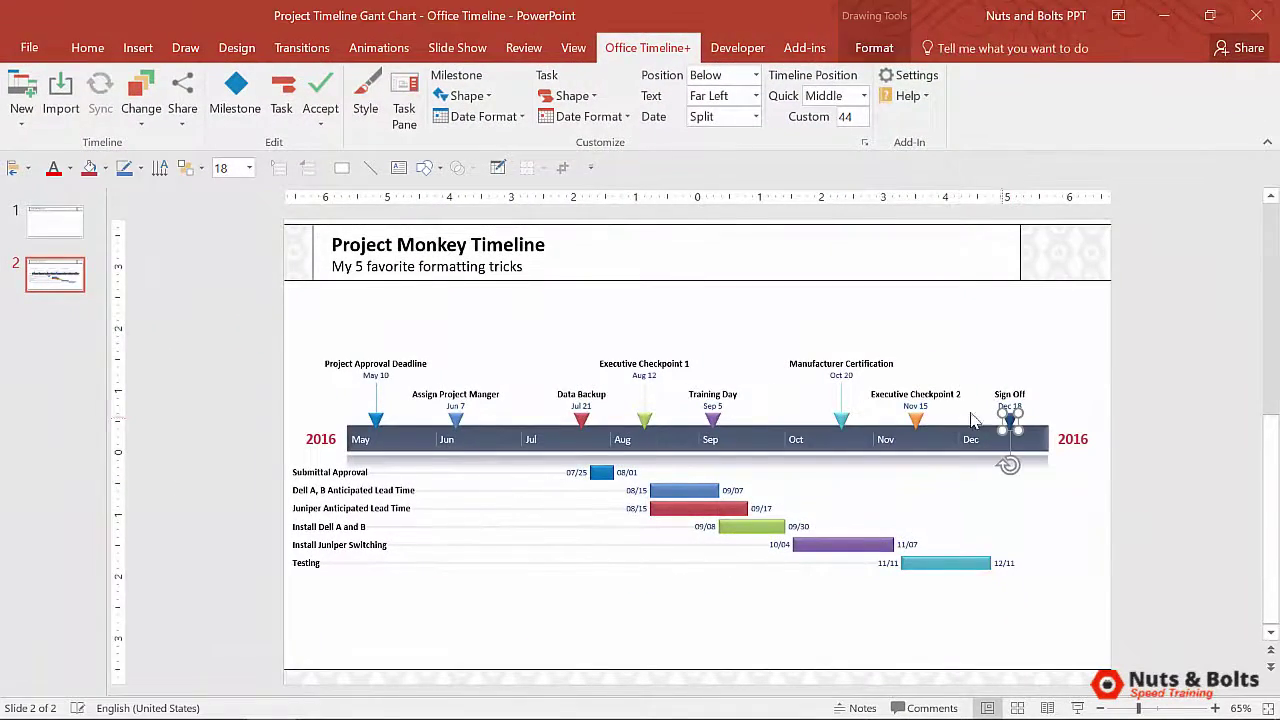
left_click(916, 419, "shift")
left_click(841, 419, "shift")
left_click(711, 417, "shift")
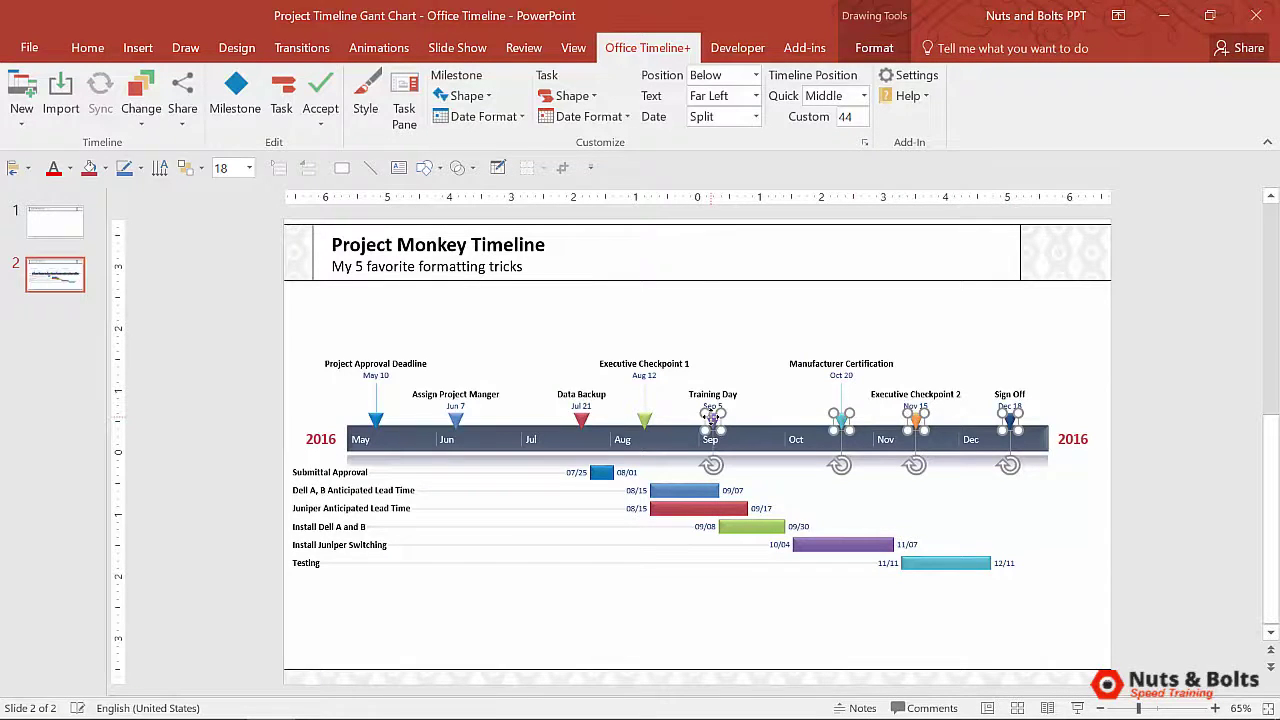
key("Escape")
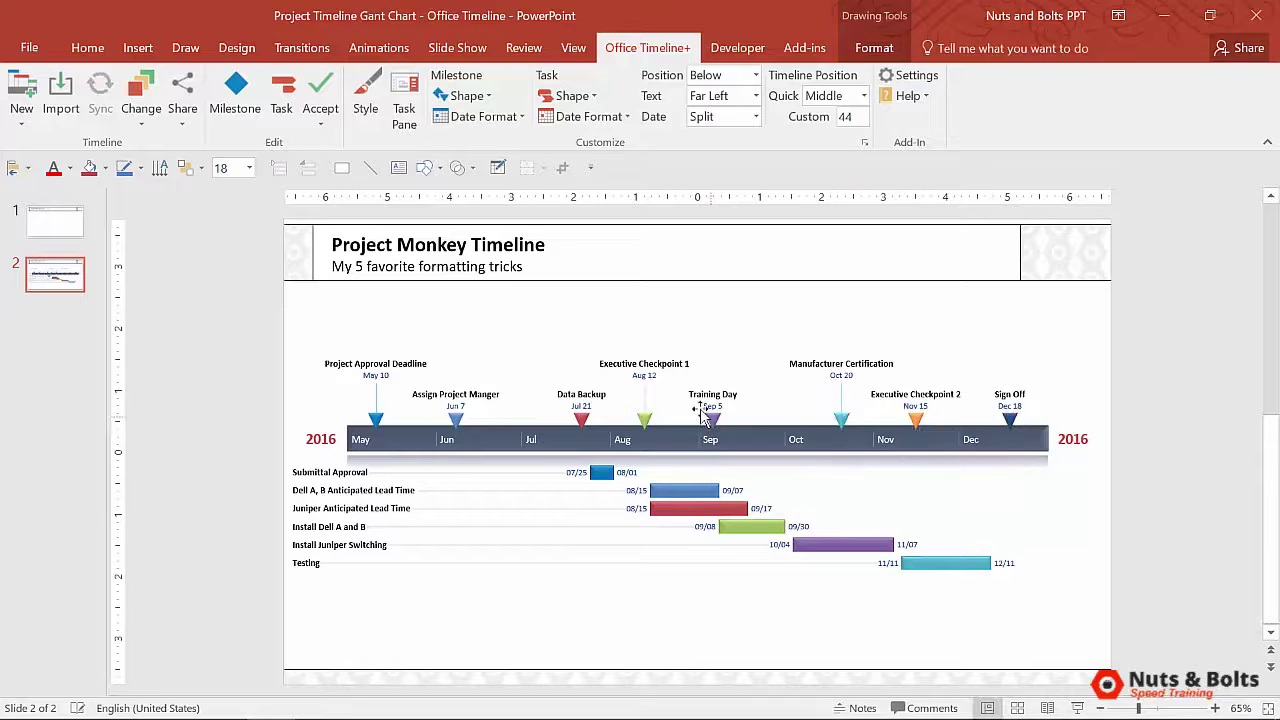
Hand-draw a flag below the title from a right-pointing triangle on a vertical line pole.
left_click(426, 168)
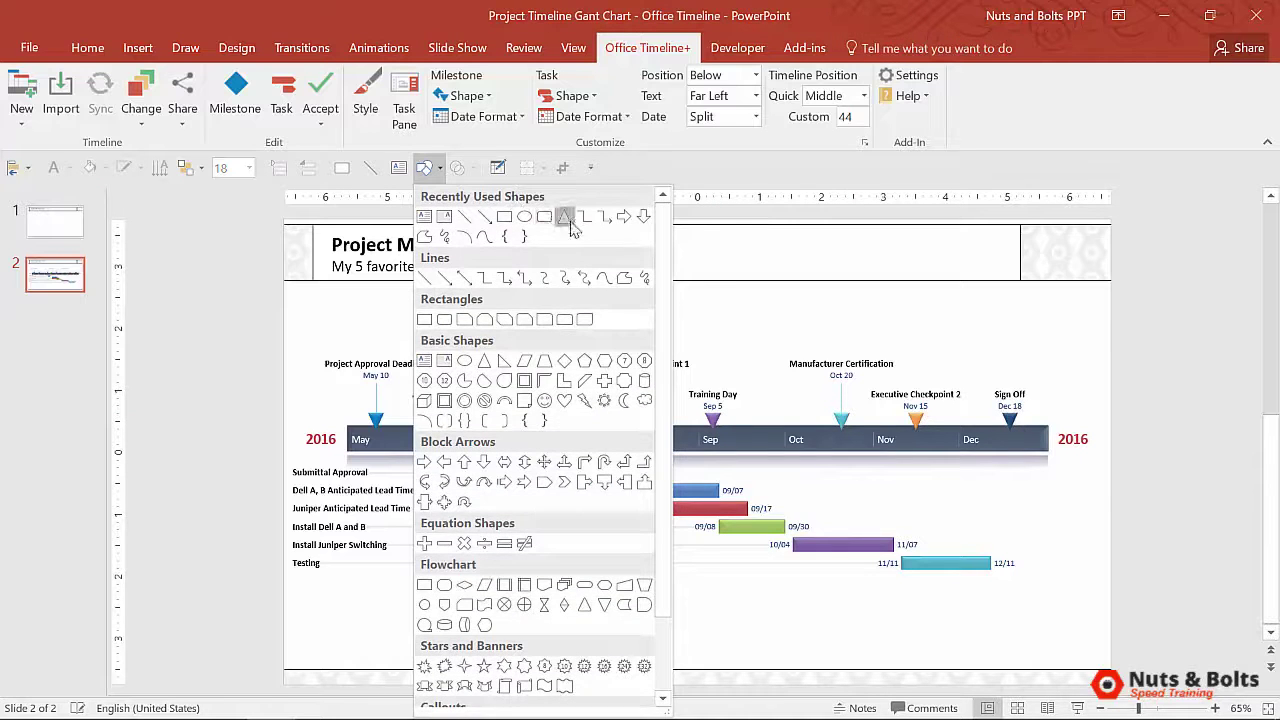
left_click(564, 216)
left_click_drag(556, 291, 586, 318)
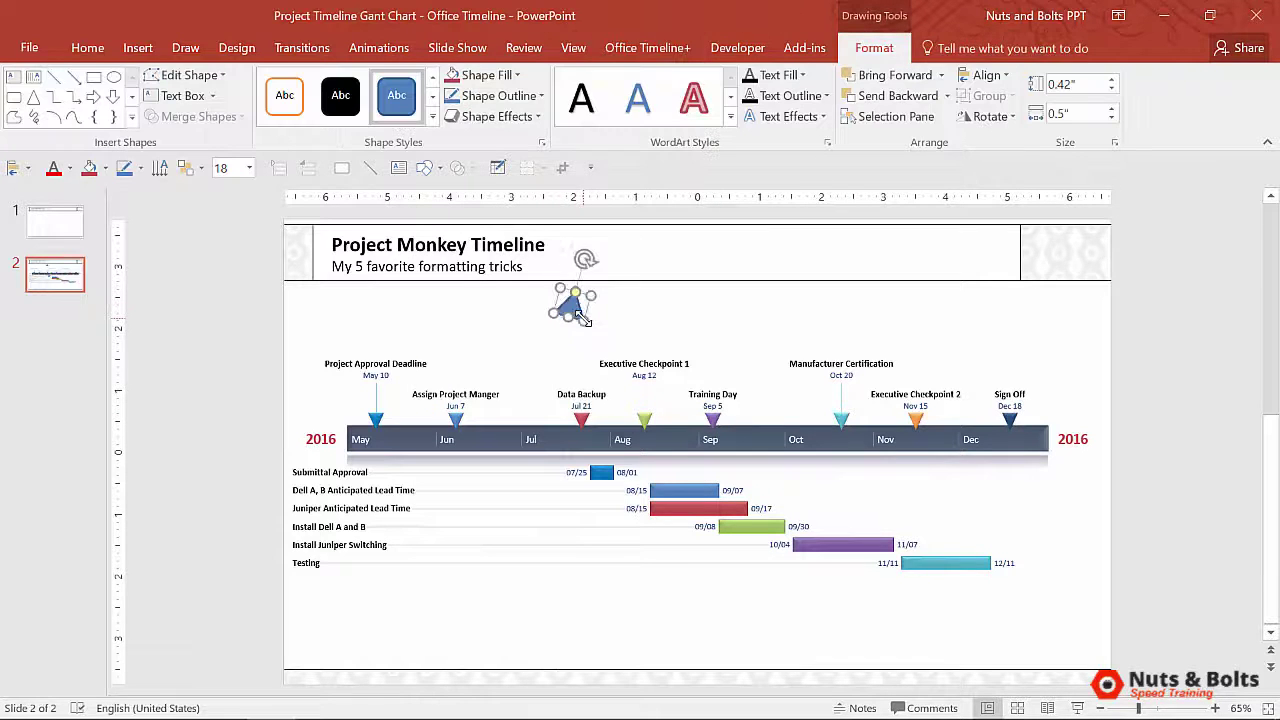
key("alt+Right")
key("alt+Right")
key("alt+Right")
key("alt+Right")
key("alt+Right")
key("alt+Right")
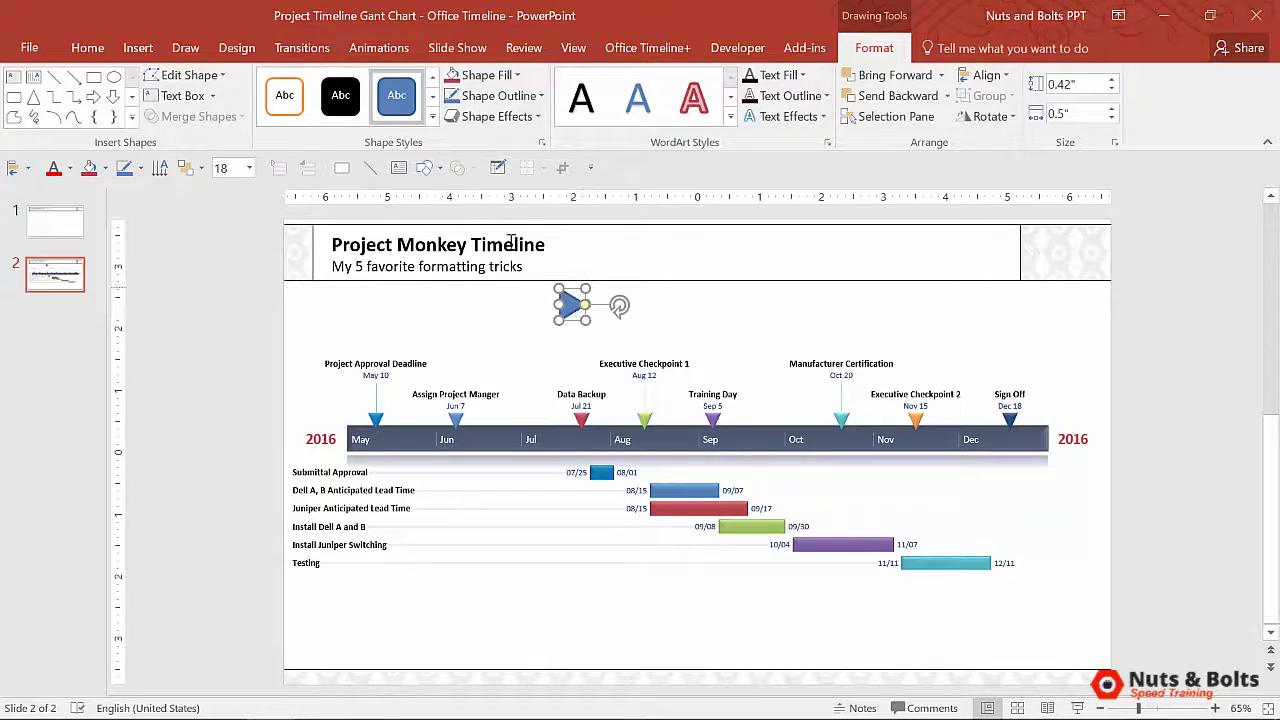
left_click(370, 168)
mouse_move(521, 293)
left_mouse_down()
mouse_move(521, 400)
mouse_move(540, 365)
mouse_move(559, 367)
left_mouse_up()
left_click(583, 305)
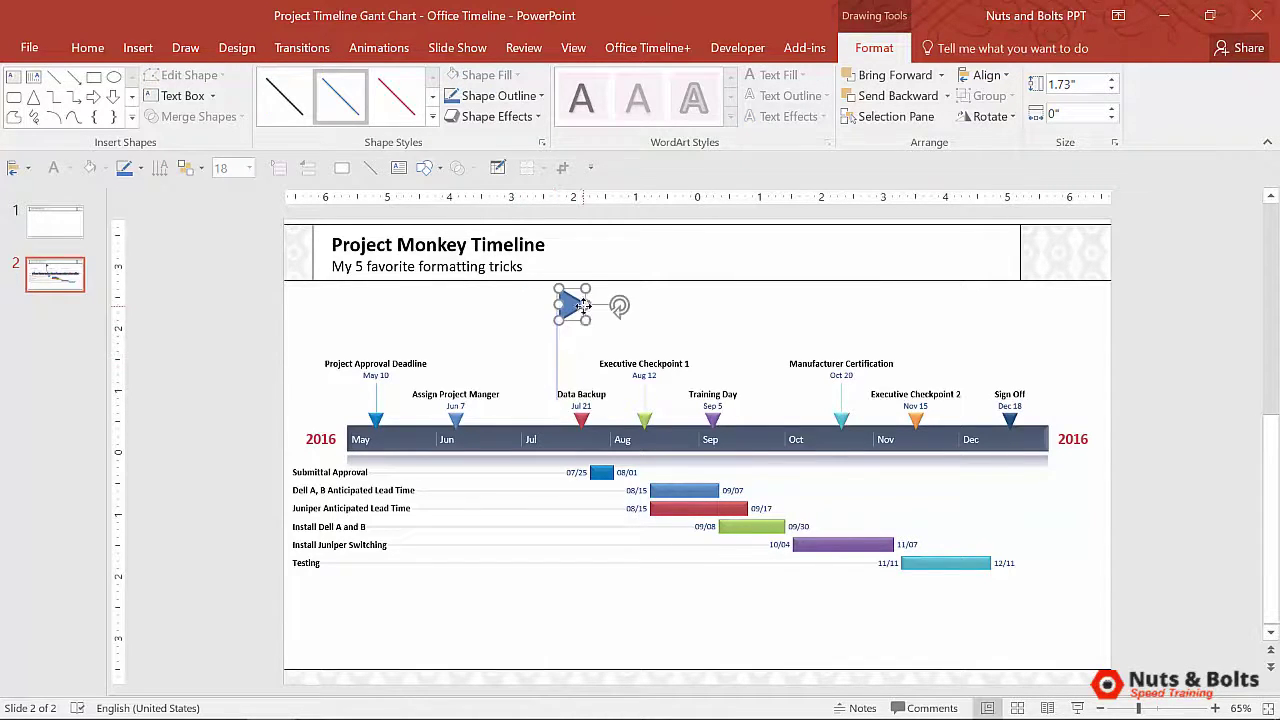
left_click_drag(583, 305, 583, 309)
left_click(548, 345)
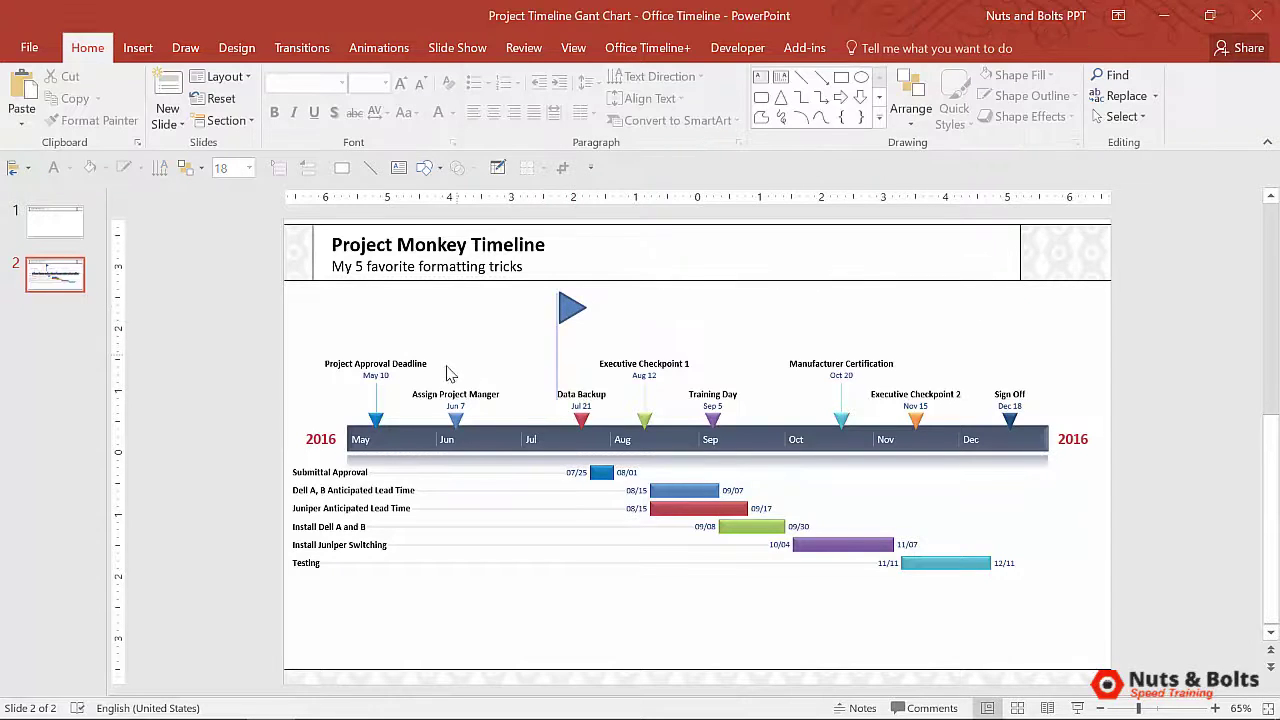
Delete the hand-drawn flag's pole and triangle.
left_click(455, 418)
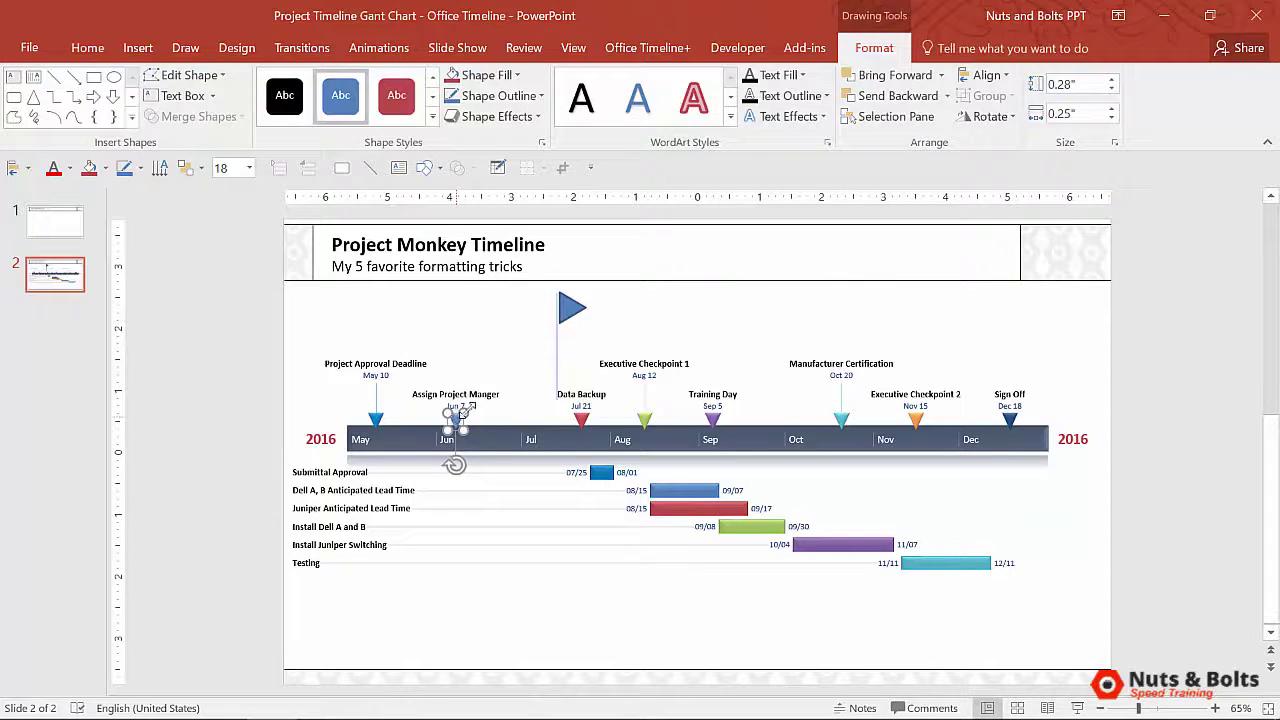
left_click(557, 355)
left_click(572, 310, "shift")
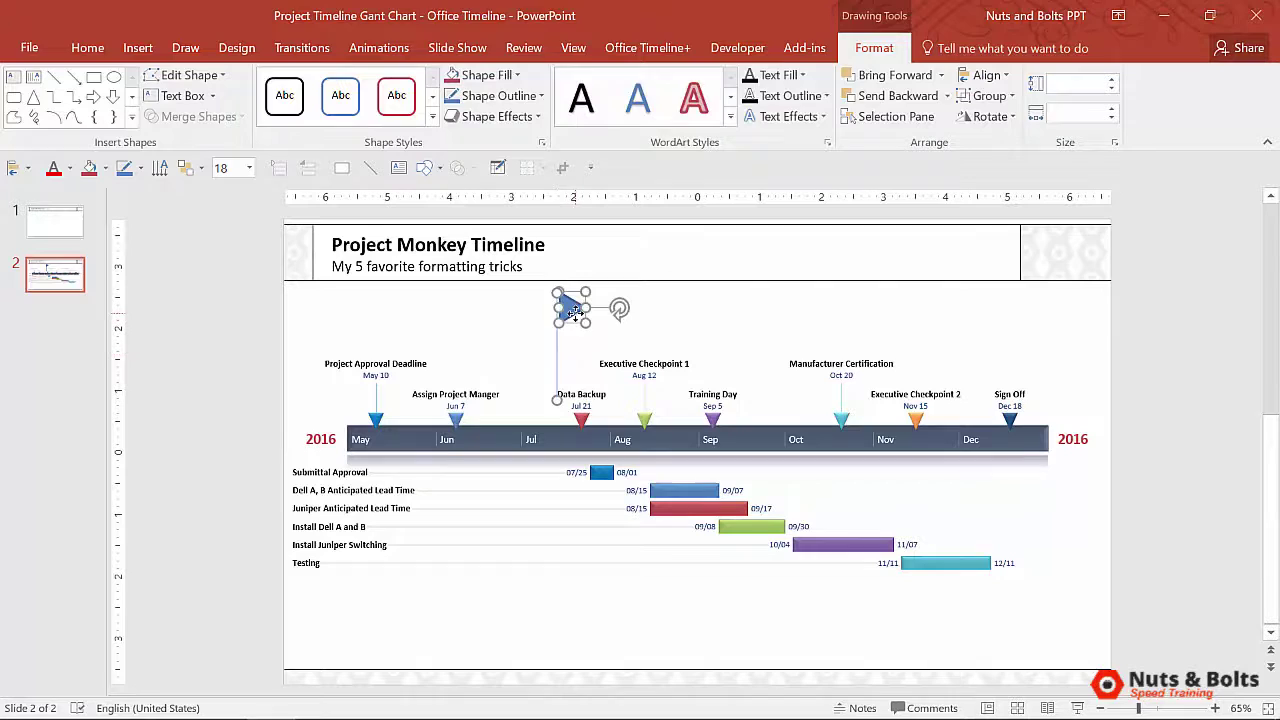
key("Delete")
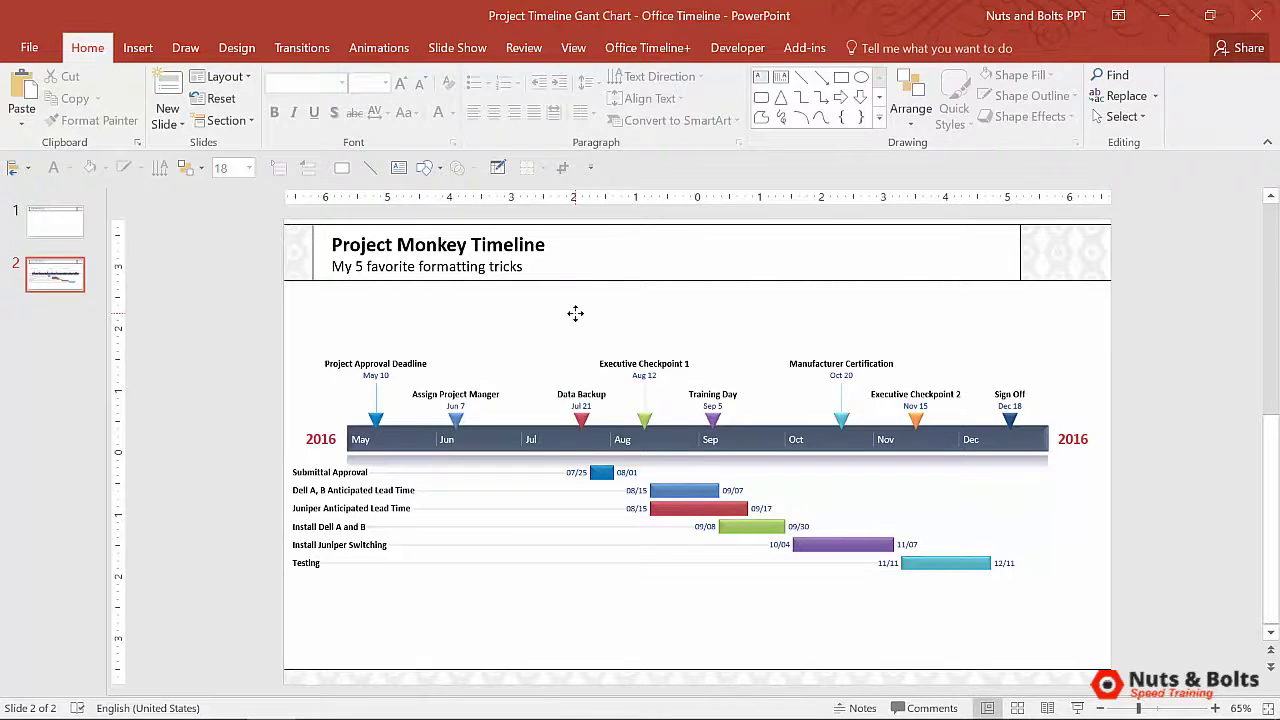
Change all milestone markers to the Flag shape in the Office Timeline+ options.
left_click(678, 50)
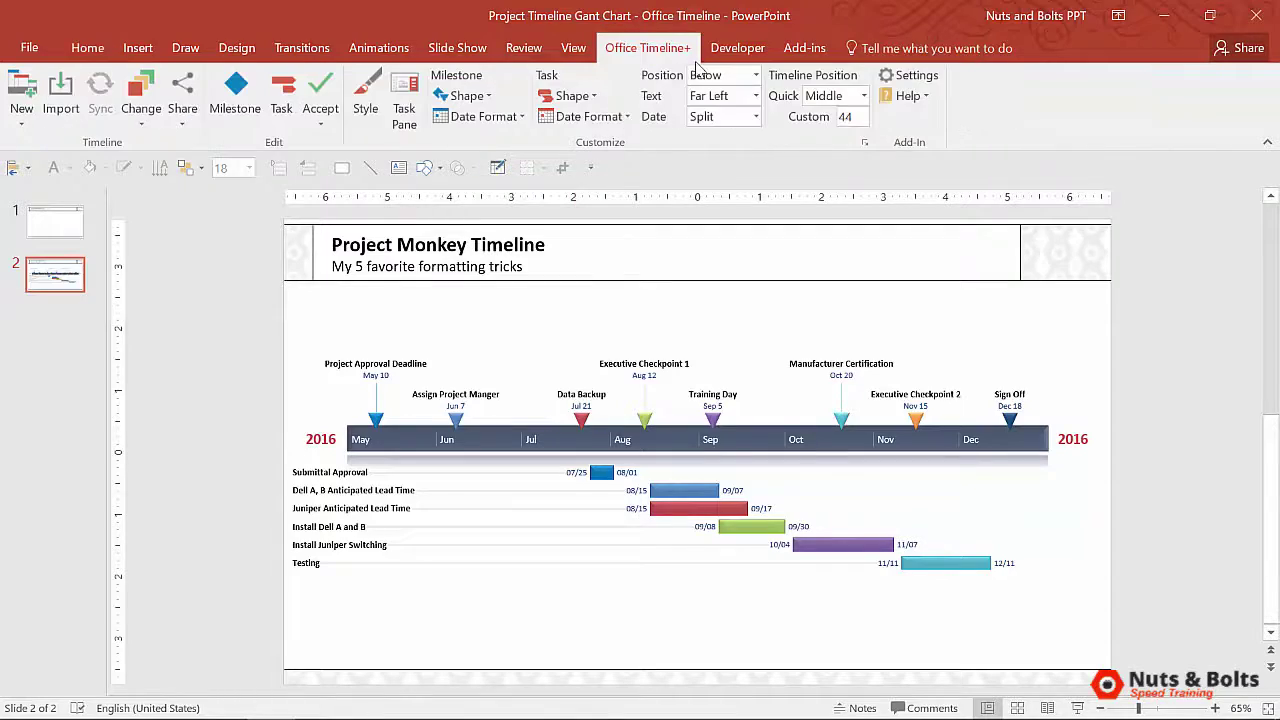
left_click_drag(1120, 600, 222, 338)
left_click(220, 336)
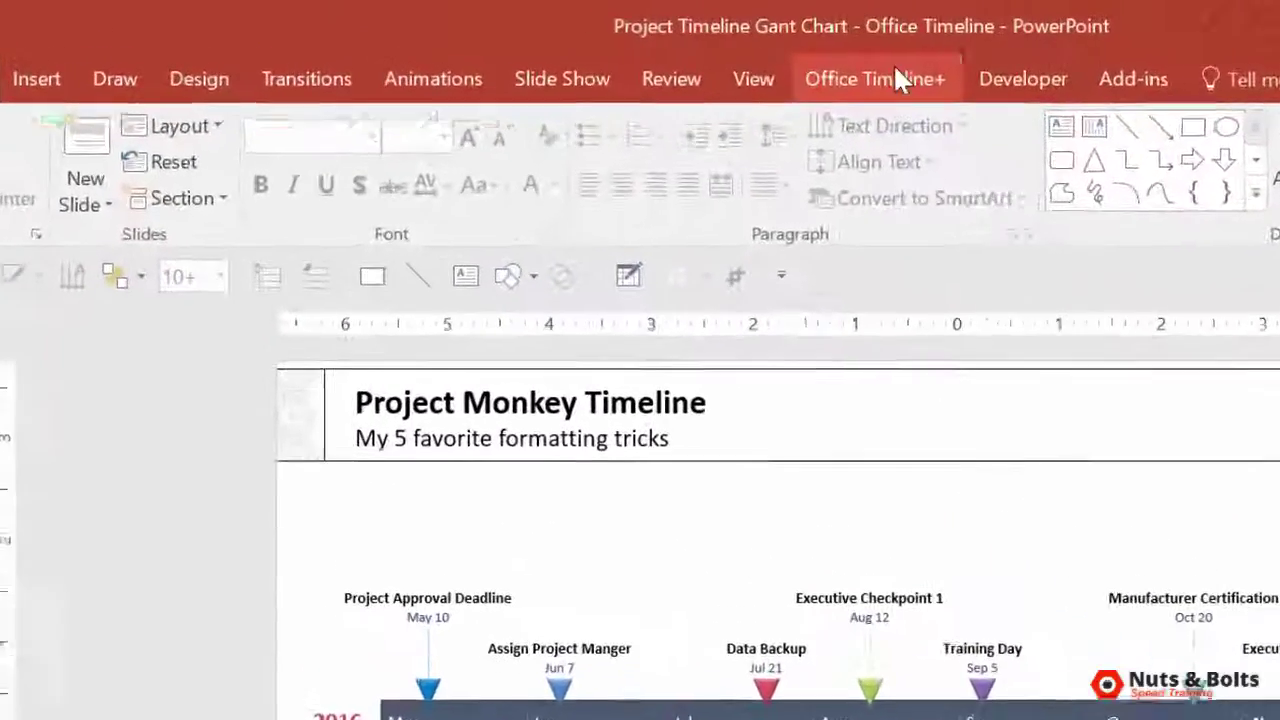
left_click(893, 78)
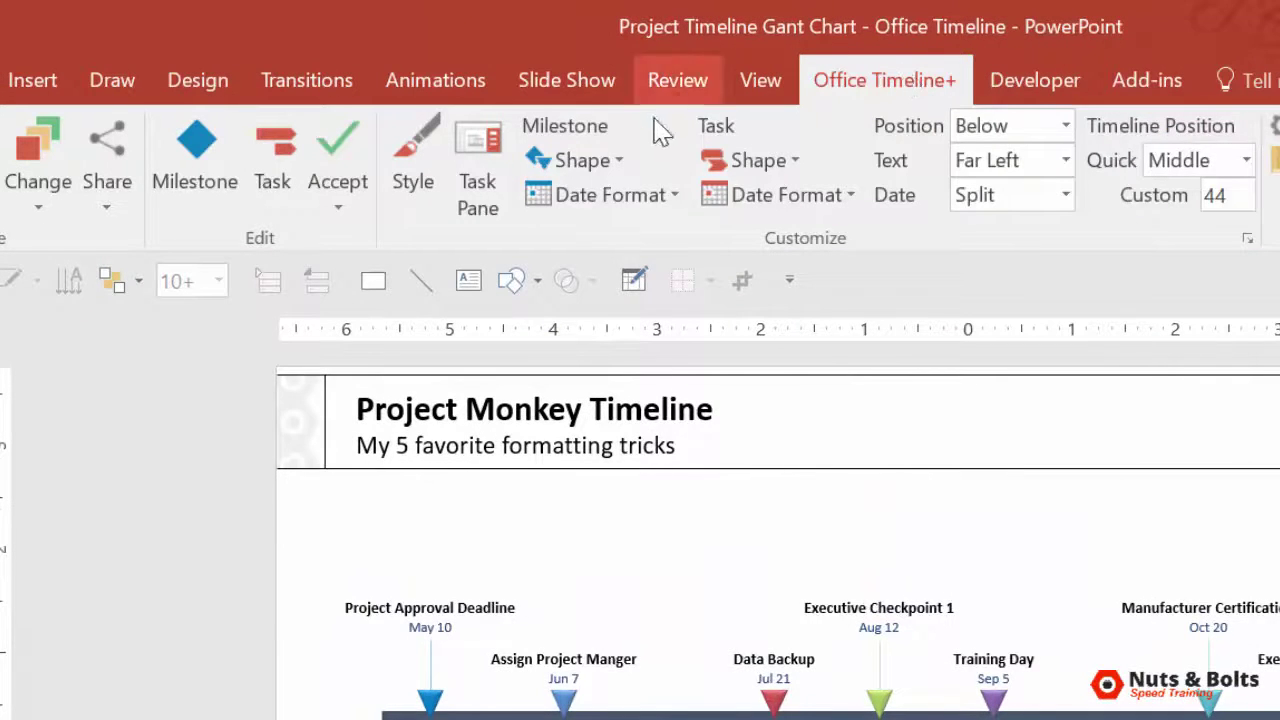
left_click(620, 161)
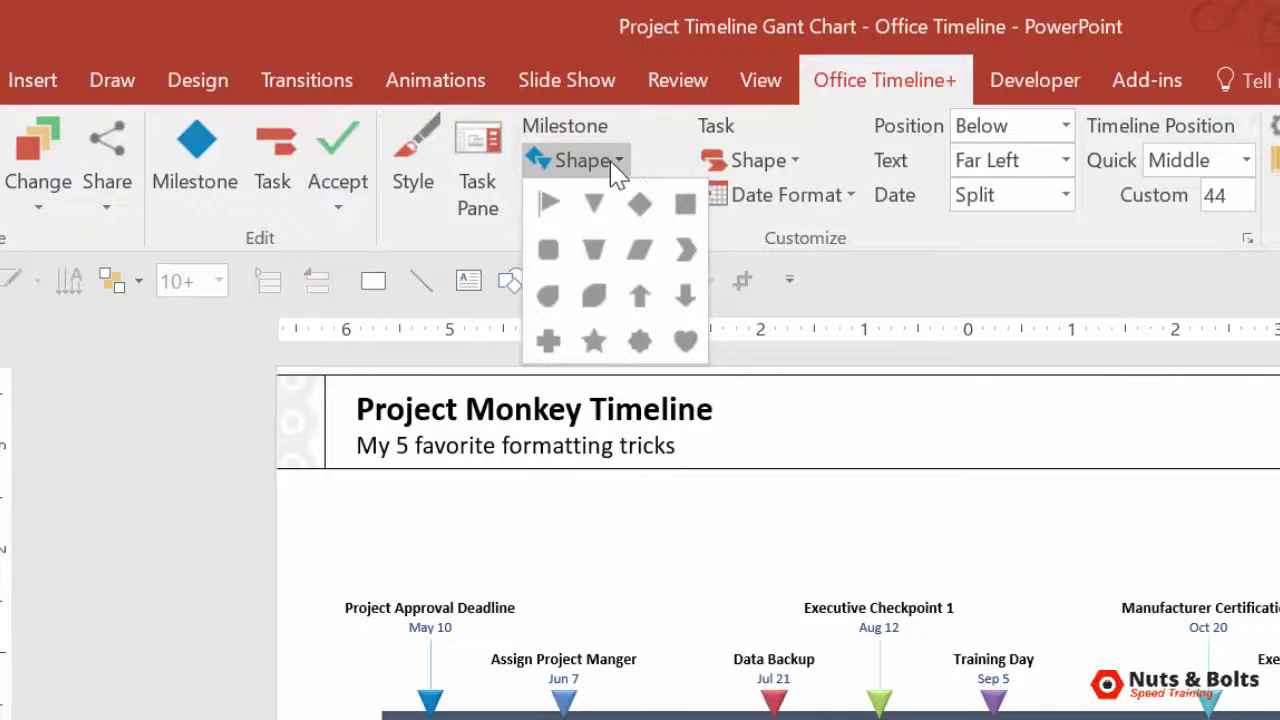
left_click(548, 207)
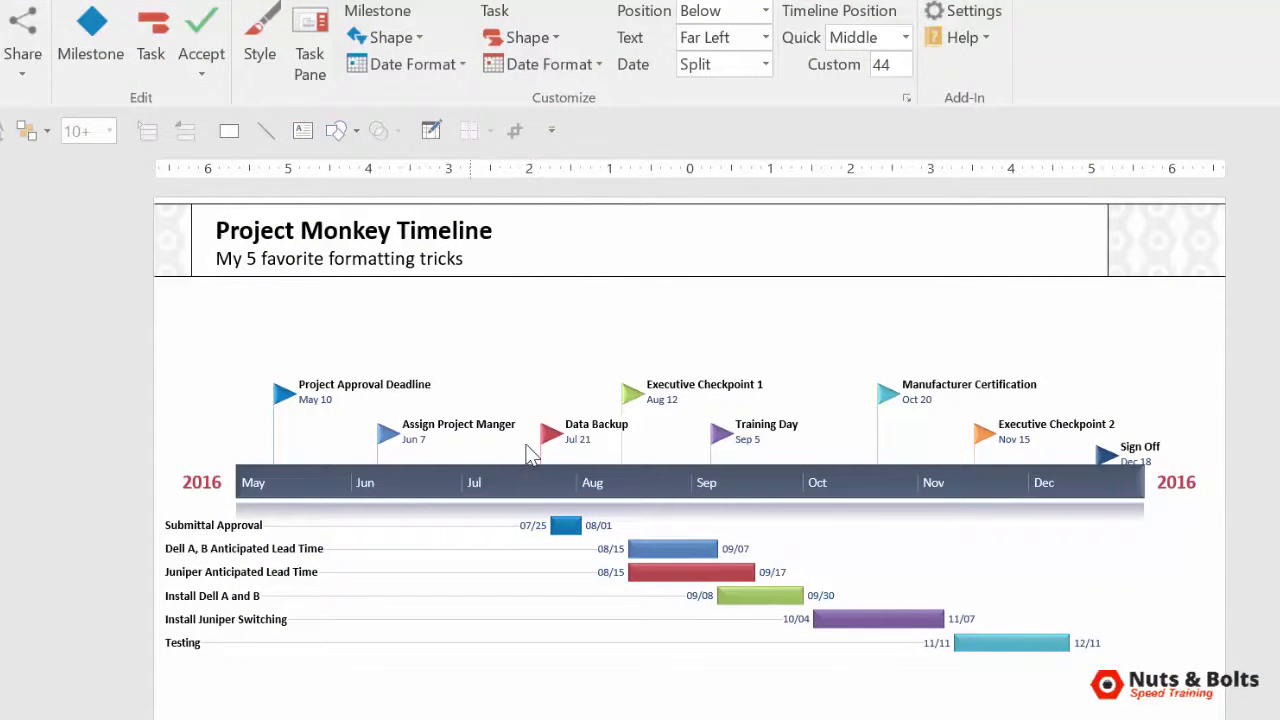
Drag the Sign Off flag up above the other milestones.
left_click(1107, 453)
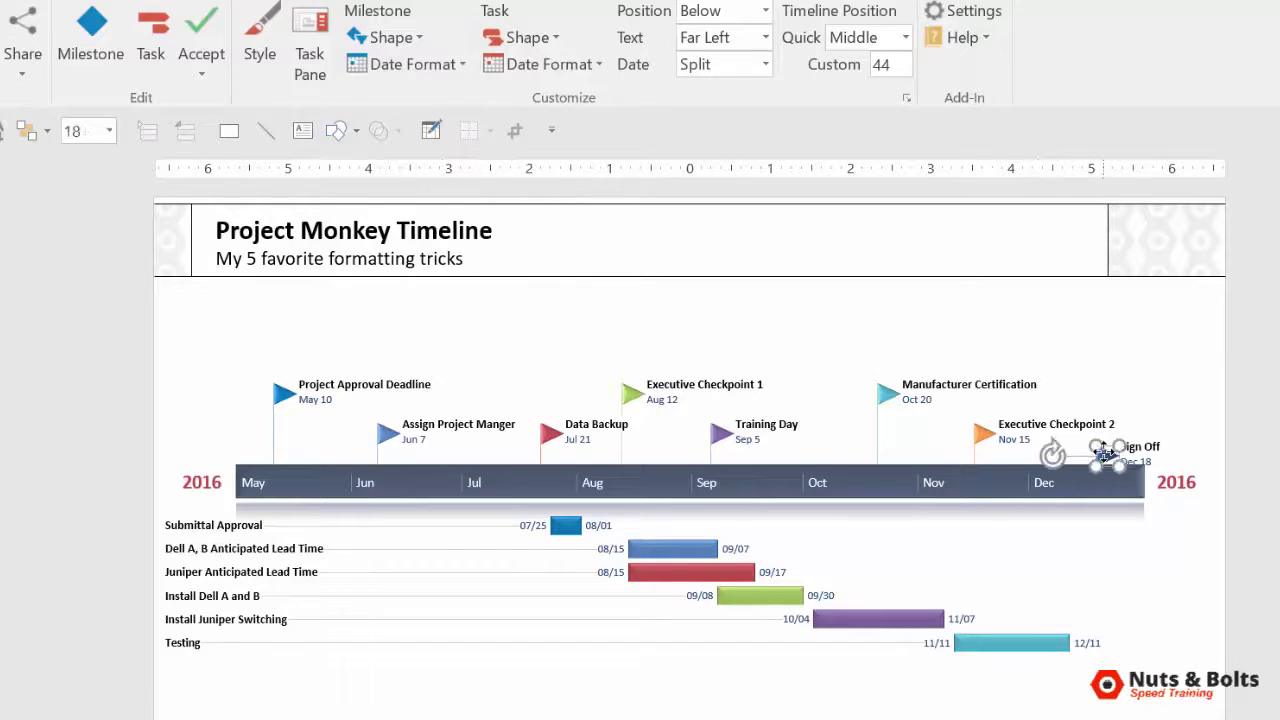
left_click_drag(1107, 453, 1106, 346)
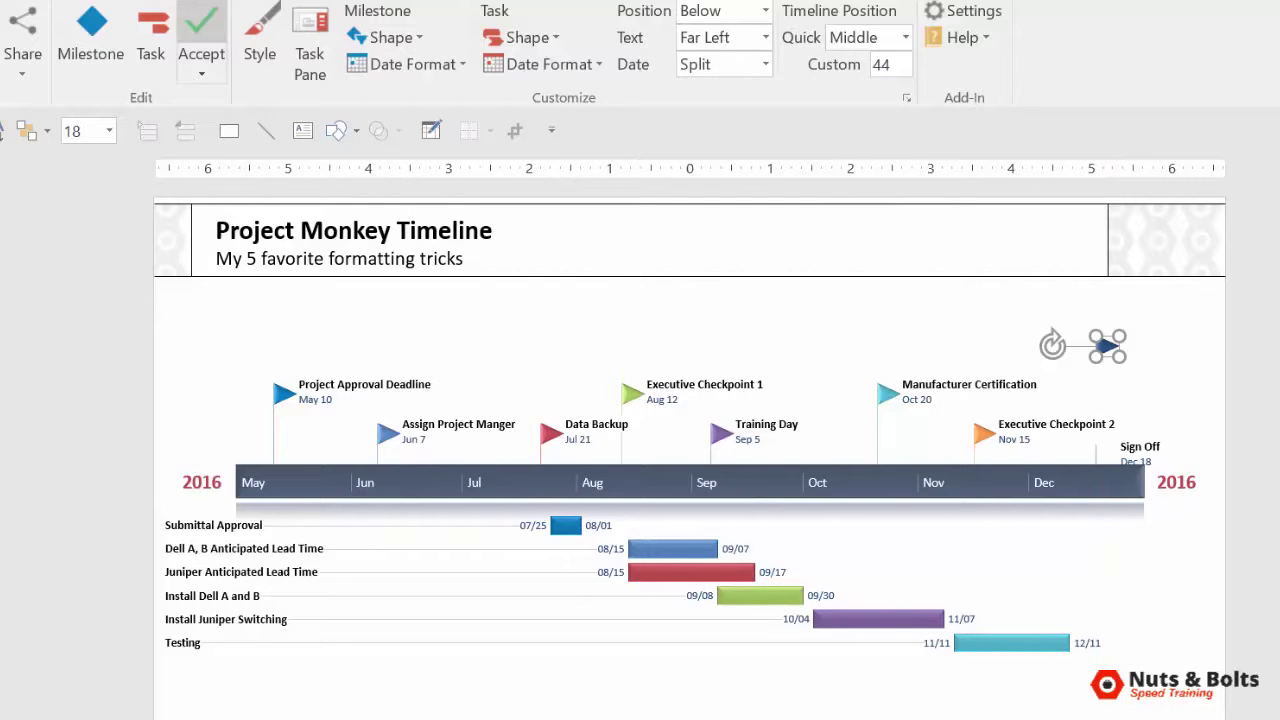
left_click(201, 40)
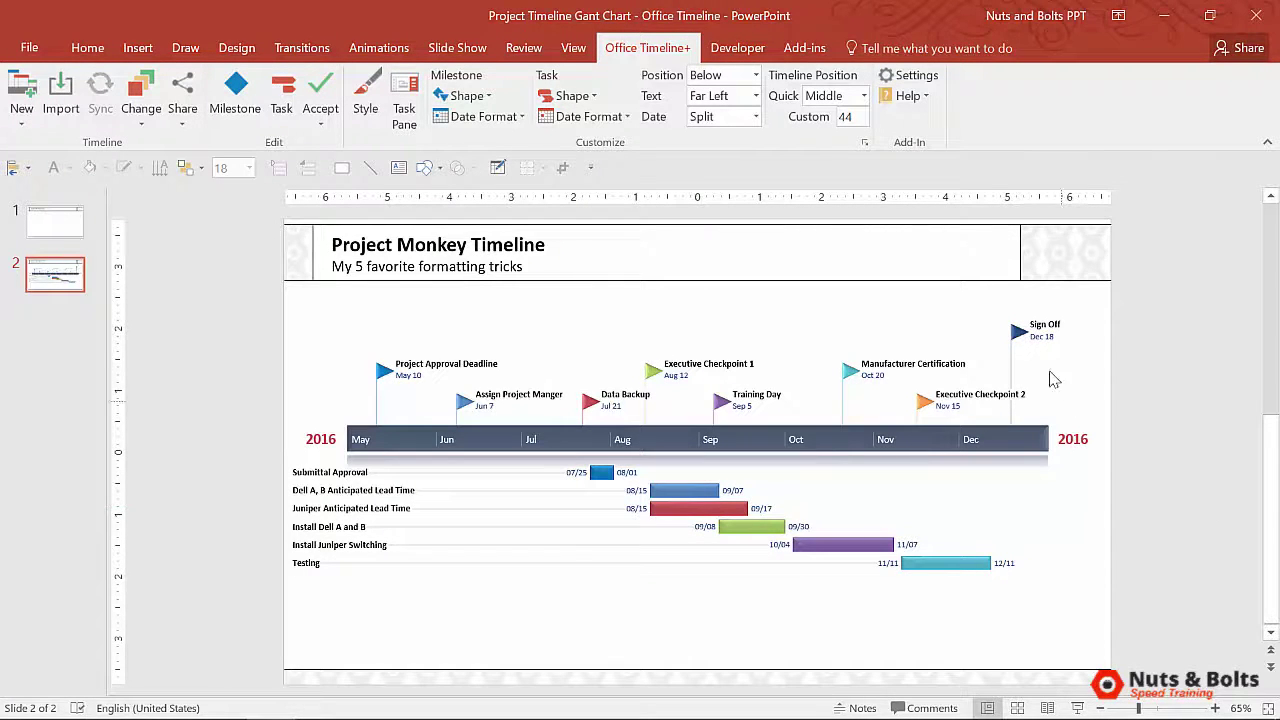
Select the Sign Off, Executive Checkpoint 2 and Manufacturer Certification flags, then Executive Checkpoint 1 alone.
left_click(1020, 332)
left_click(925, 400, "shift")
left_click(845, 366, "shift")
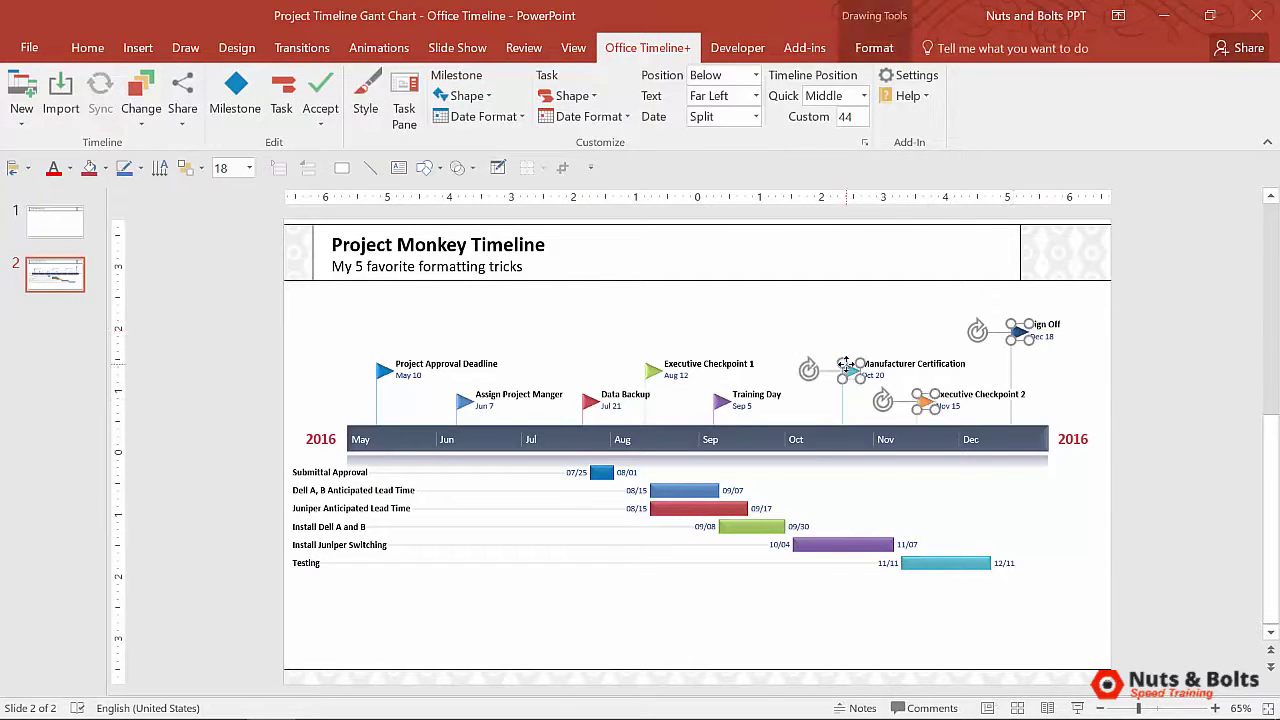
left_click(651, 371)
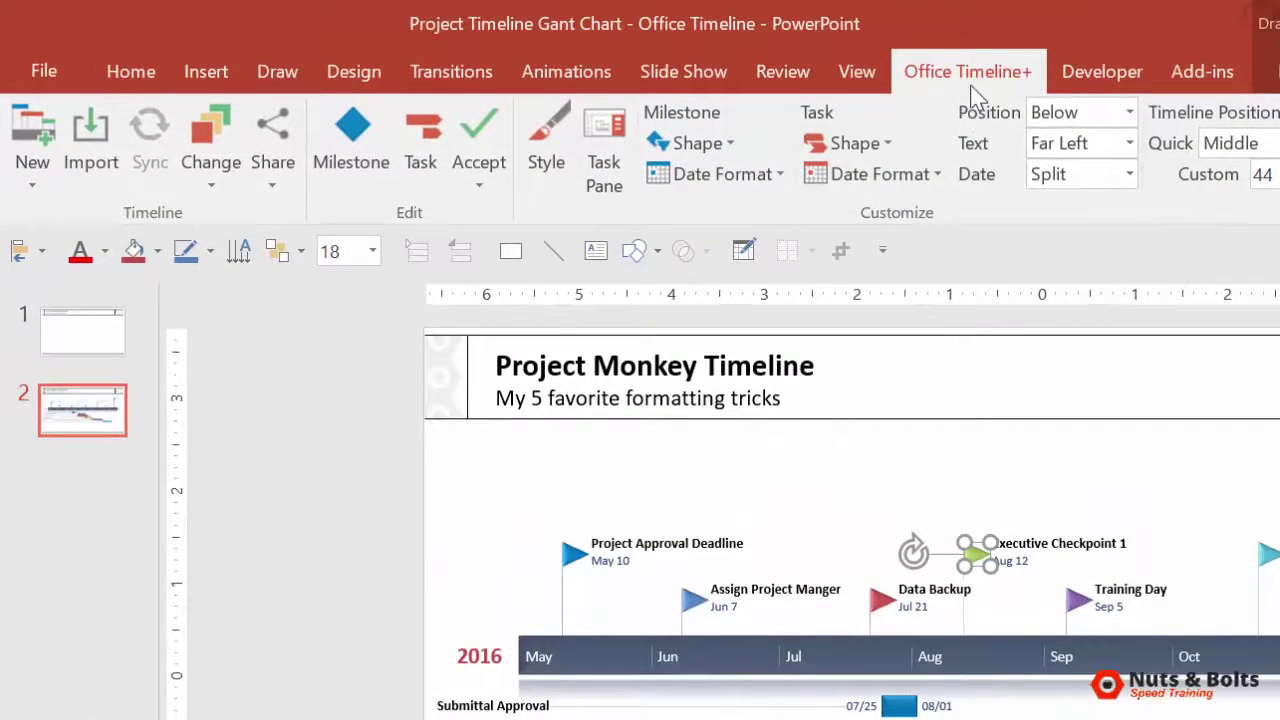
Alternate milestone positions so Project Approval Deadline, Data Backup, Training Day and Executive Checkpoint 2 sit below.
left_click(352, 142)
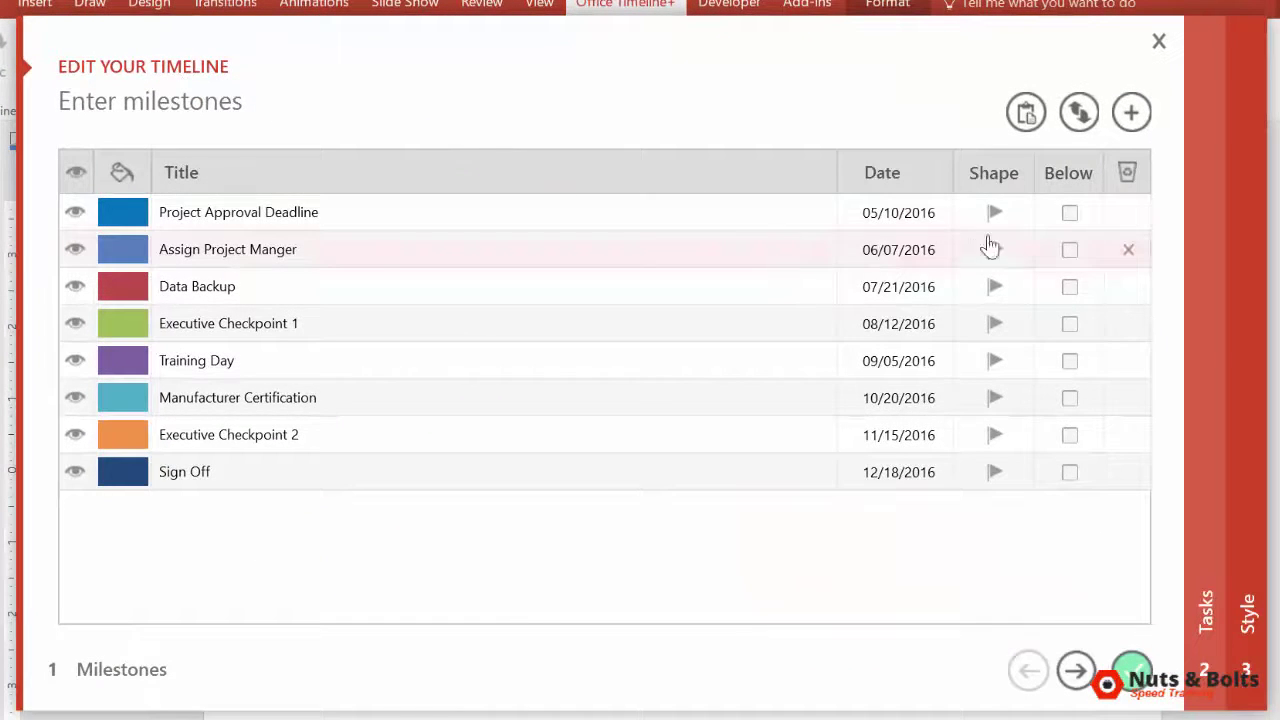
left_click(1070, 213)
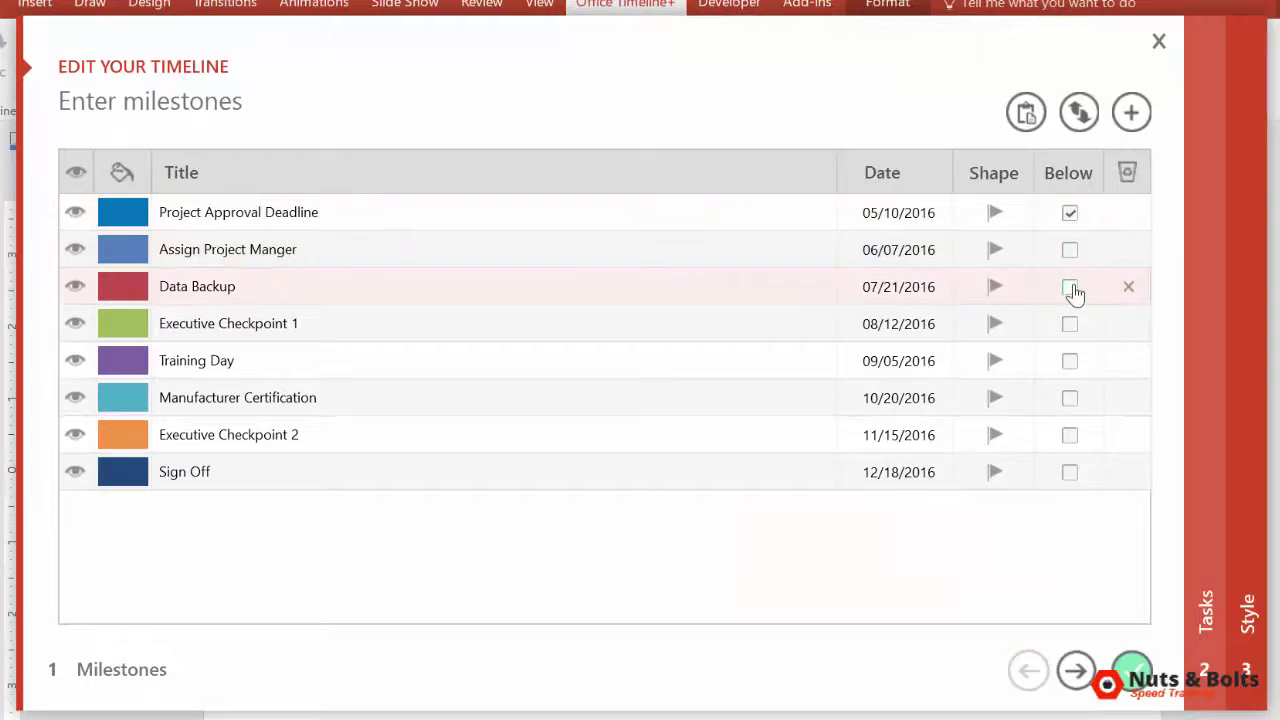
left_click(1072, 217)
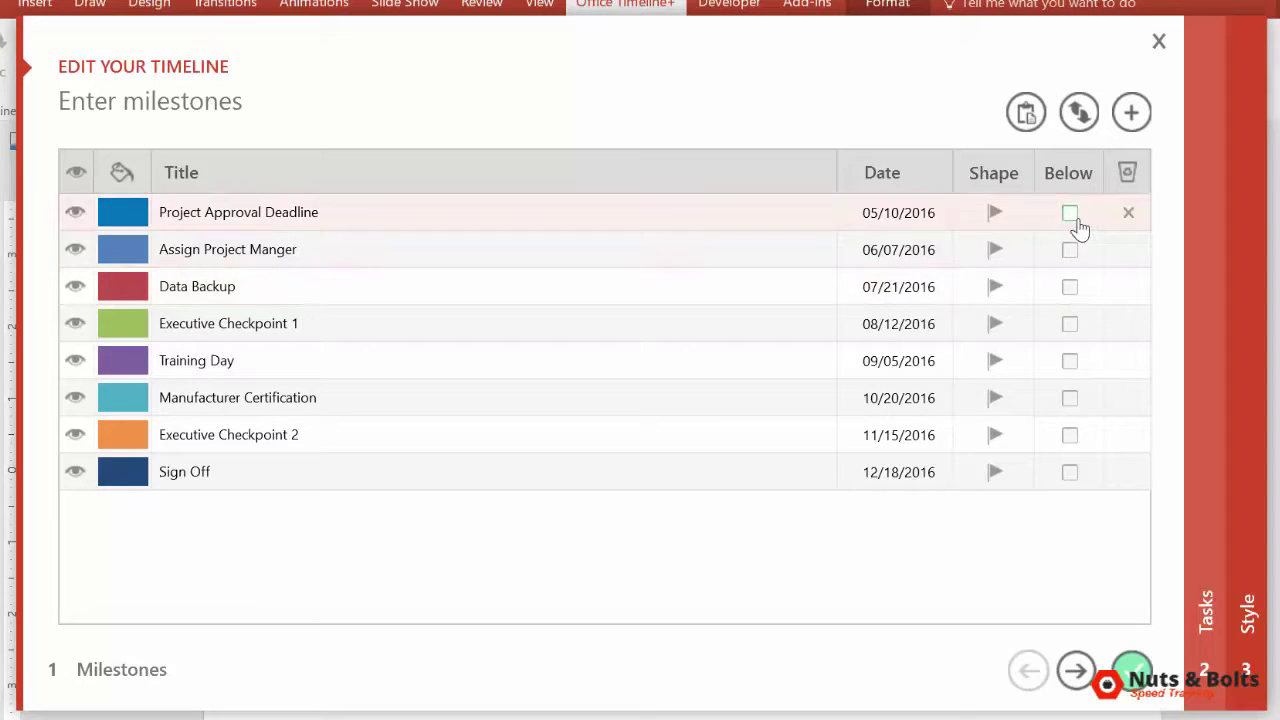
left_click(1080, 115)
left_click(1080, 115)
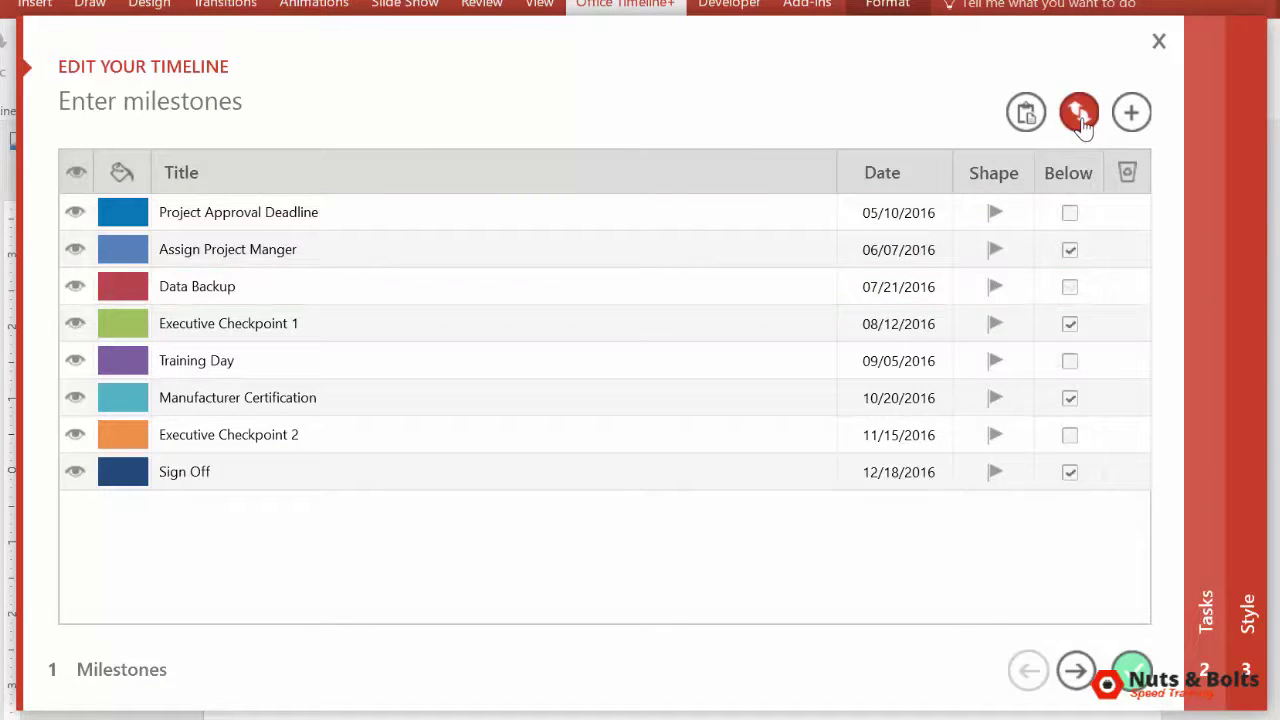
left_click(1080, 115)
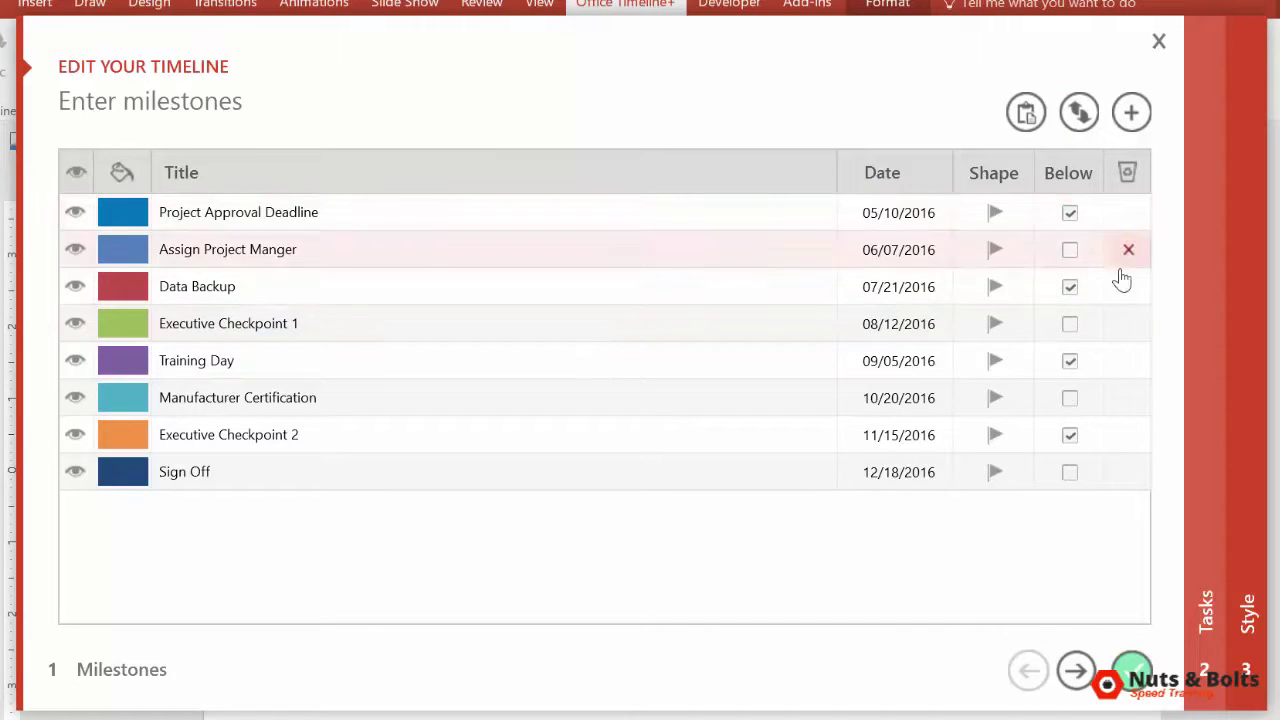
Apply the alternating positions, lower the Sign Off flag to the upper milestone row, and accept.
left_click(1140, 663)
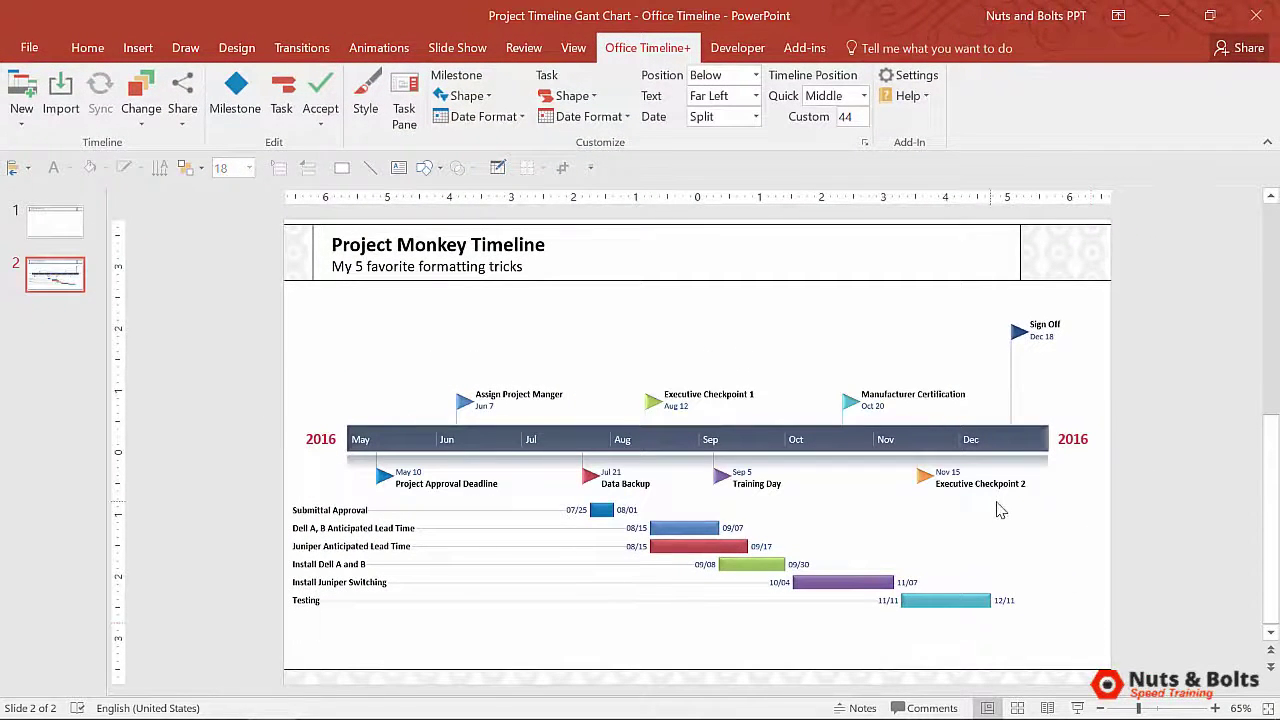
mouse_move(1020, 332)
left_mouse_down()
mouse_move(1041, 378)
mouse_move(1016, 404)
left_mouse_up()
left_click(846, 401, "shift")
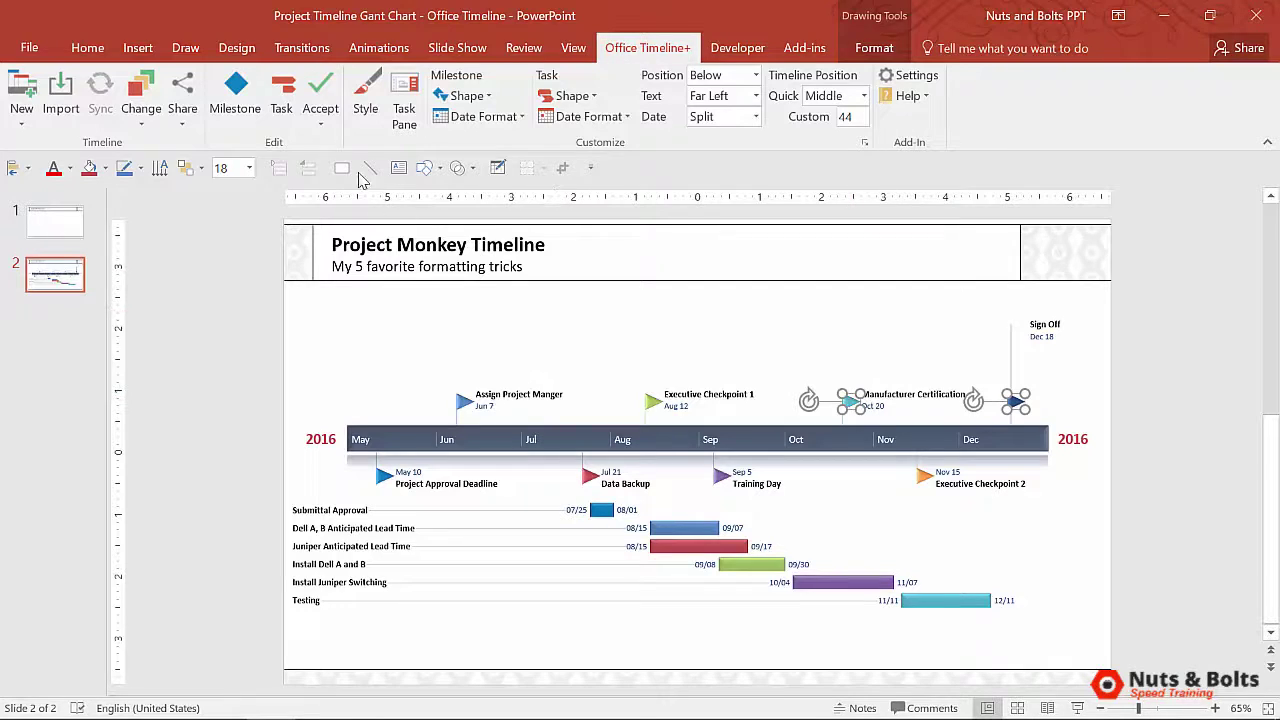
left_click(320, 95)
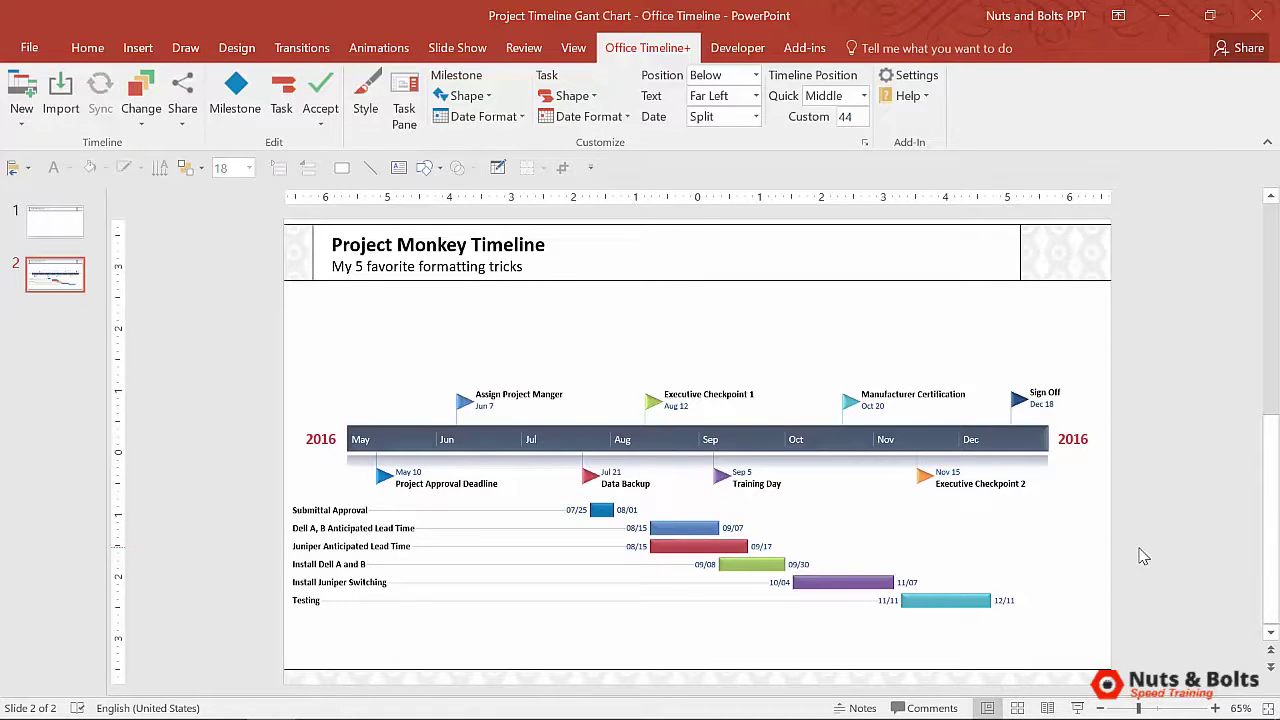
Change all task bars, including Testing and Install Juniper Switching, to the chevron shape.
left_click(945, 600)
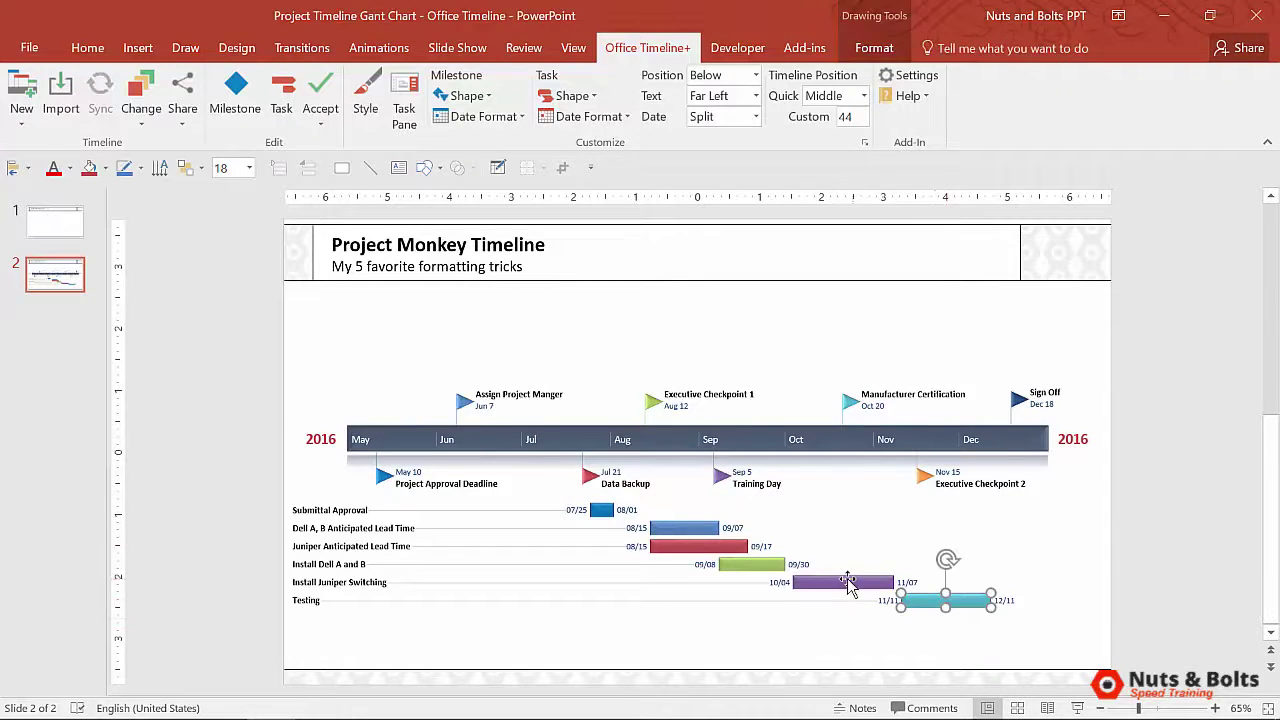
left_click(845, 582, "shift")
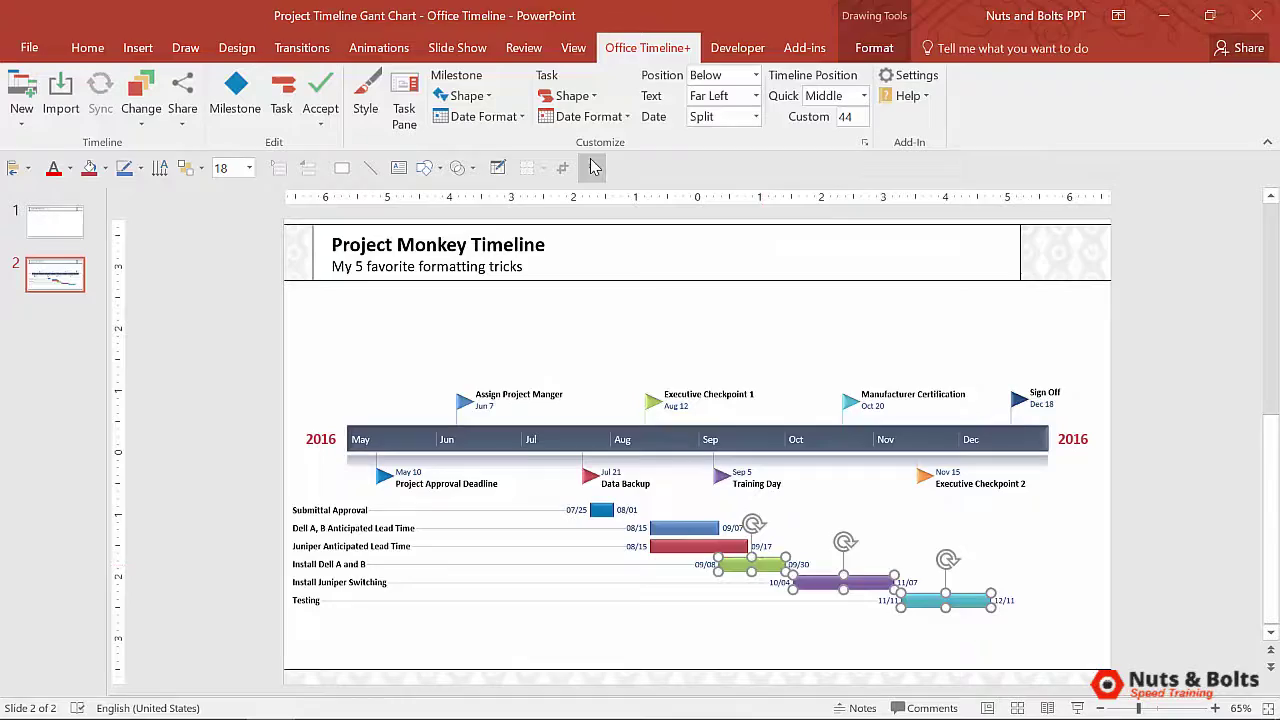
key("Escape")
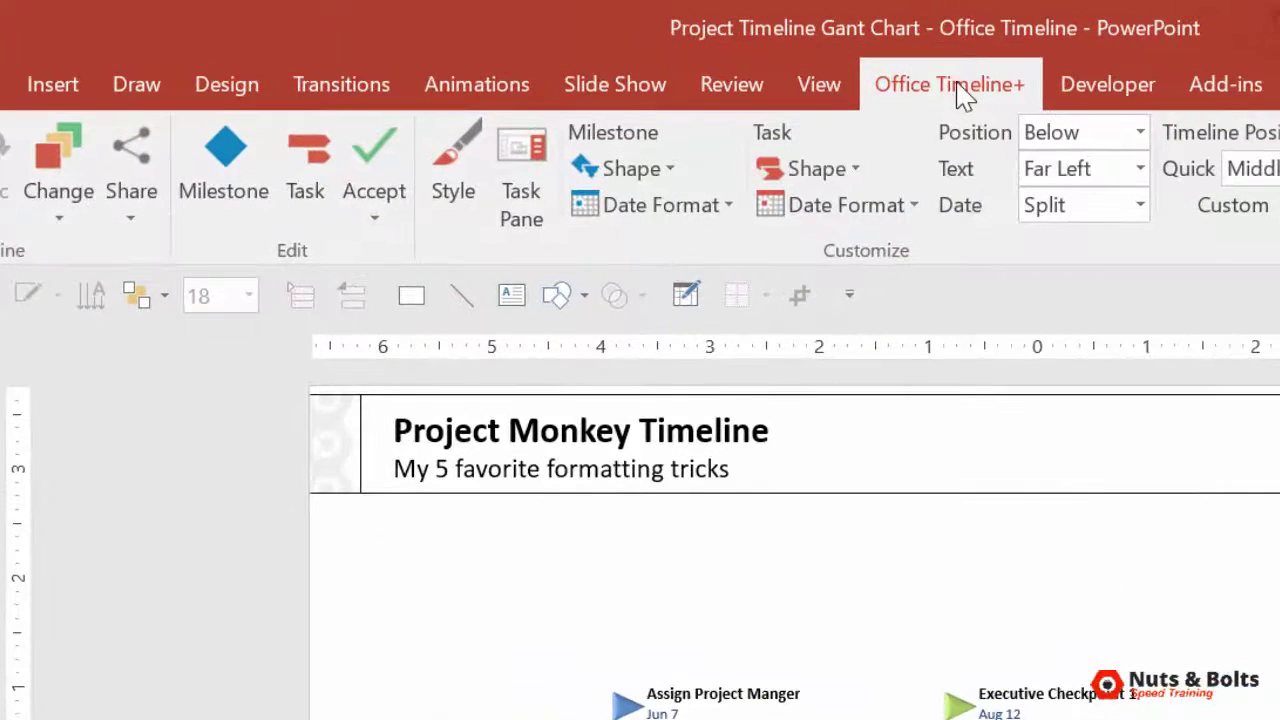
left_click(857, 170)
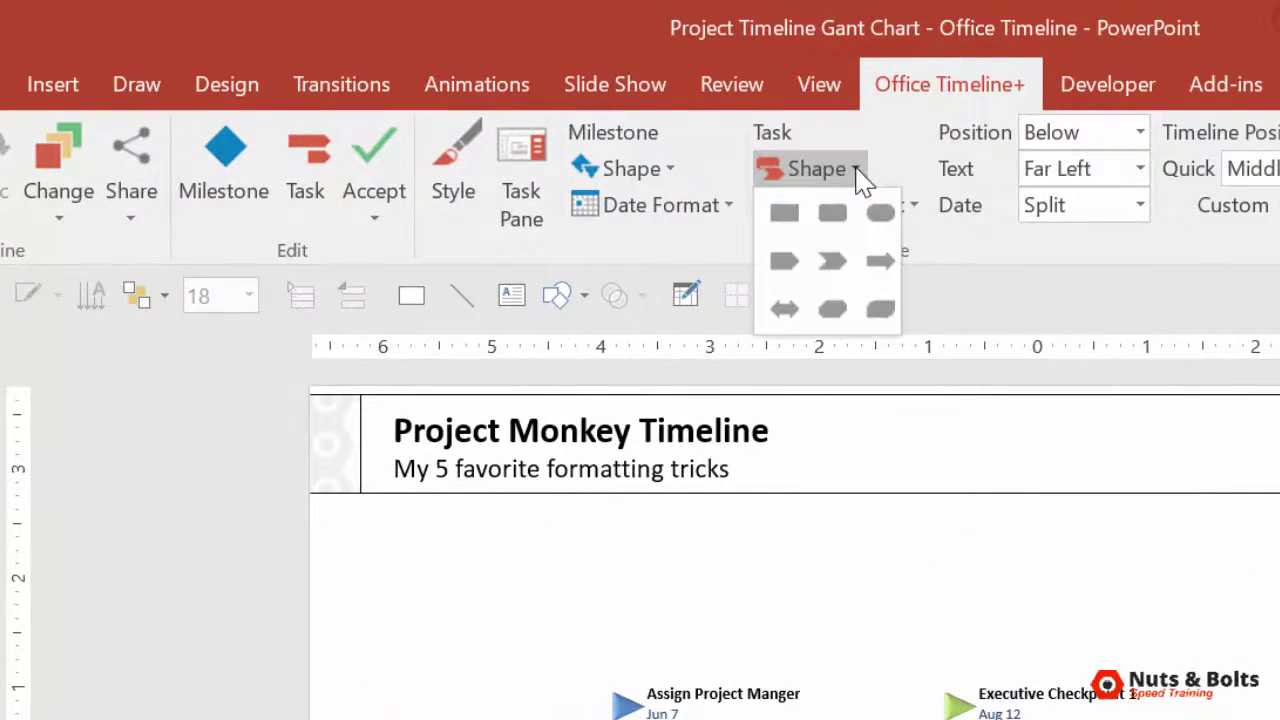
left_click(832, 261)
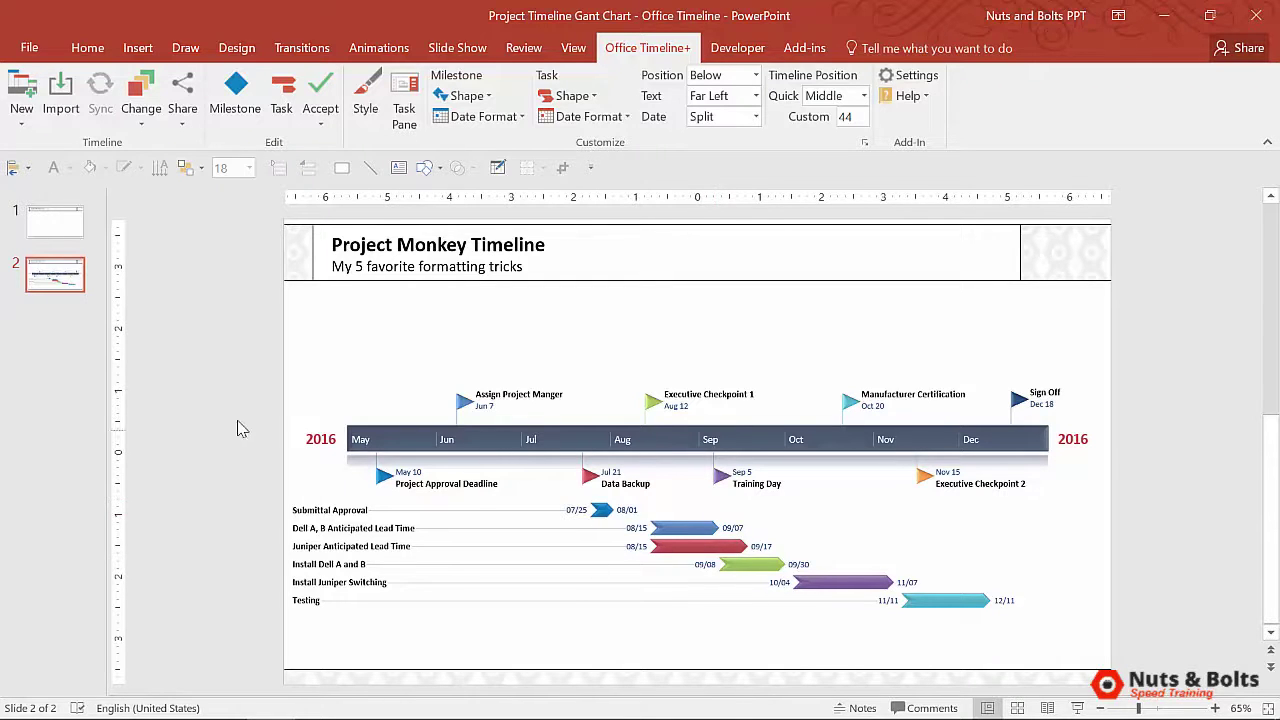
left_click_drag(224, 406, 1186, 478)
Set Task Position to Above and Timeline Position to Lower.
left_click(1176, 470)
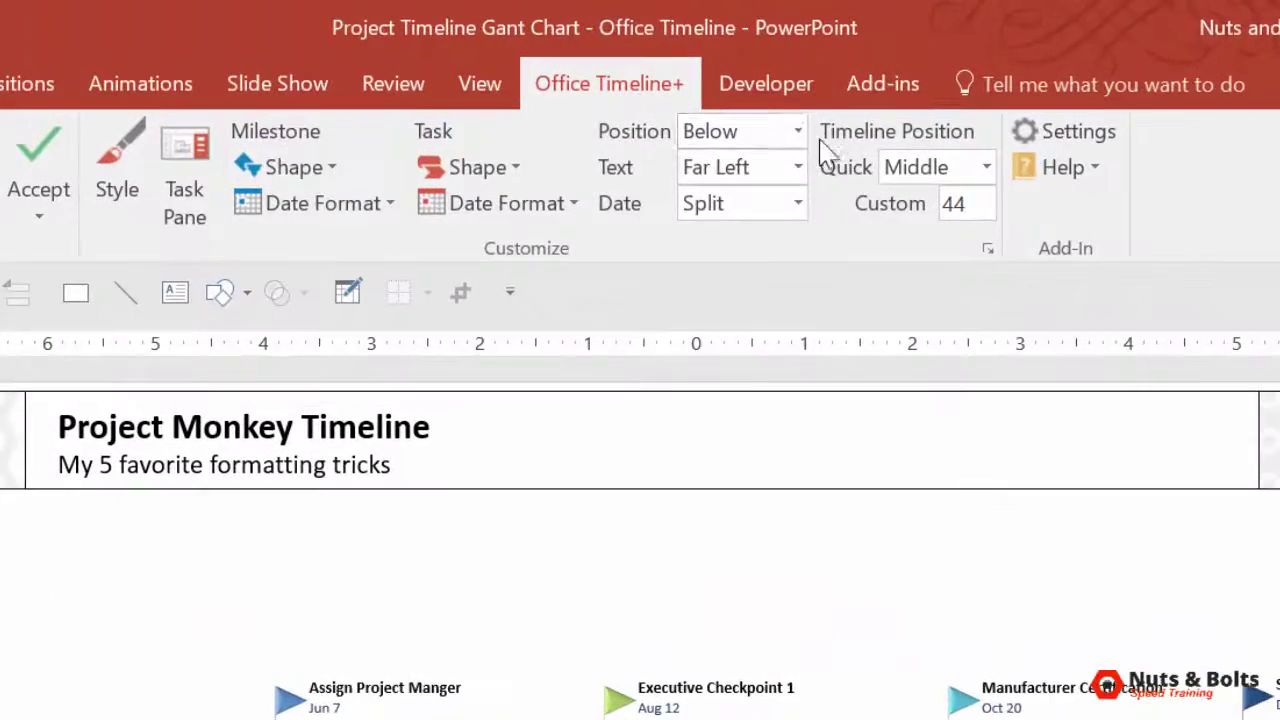
left_click(765, 88)
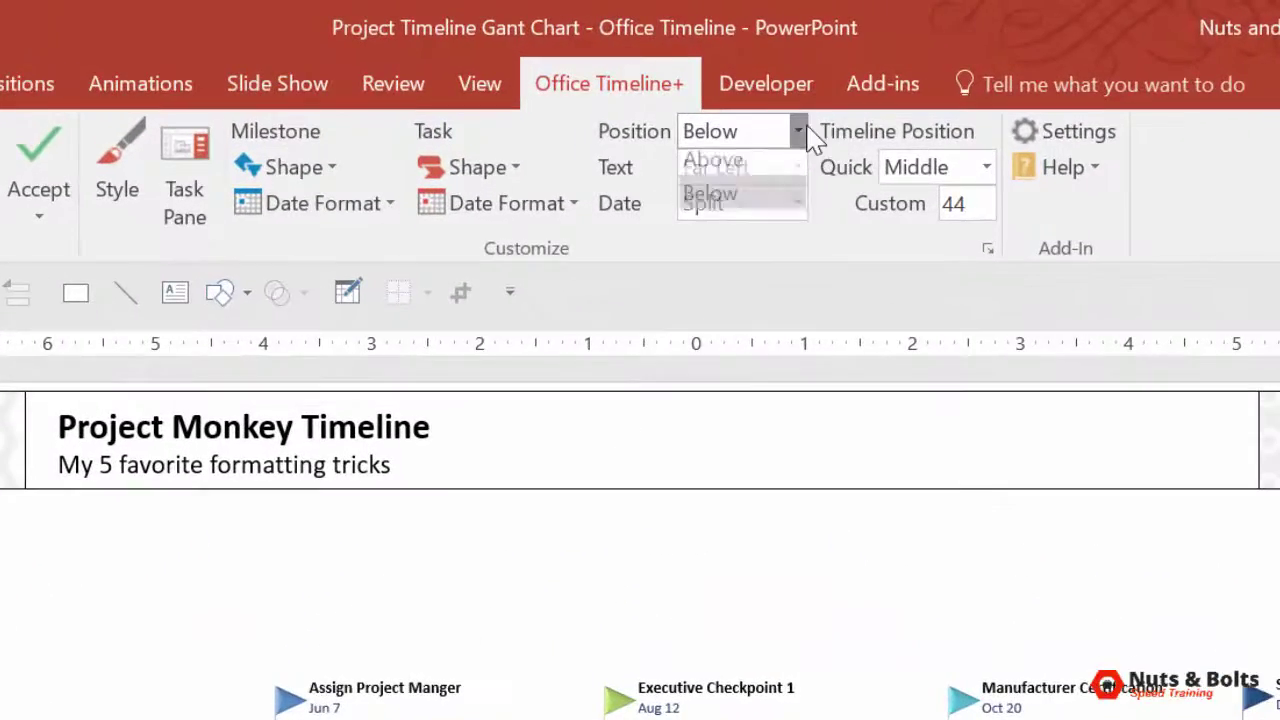
left_click(761, 111)
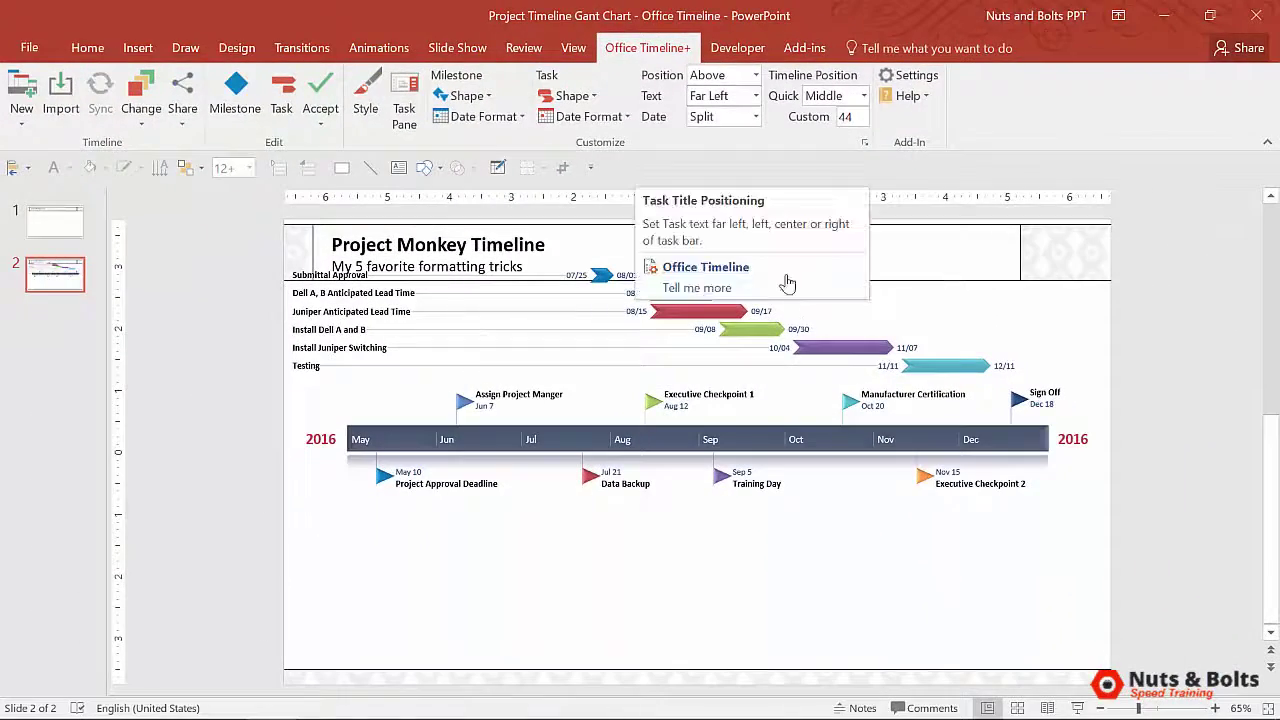
left_click(863, 95)
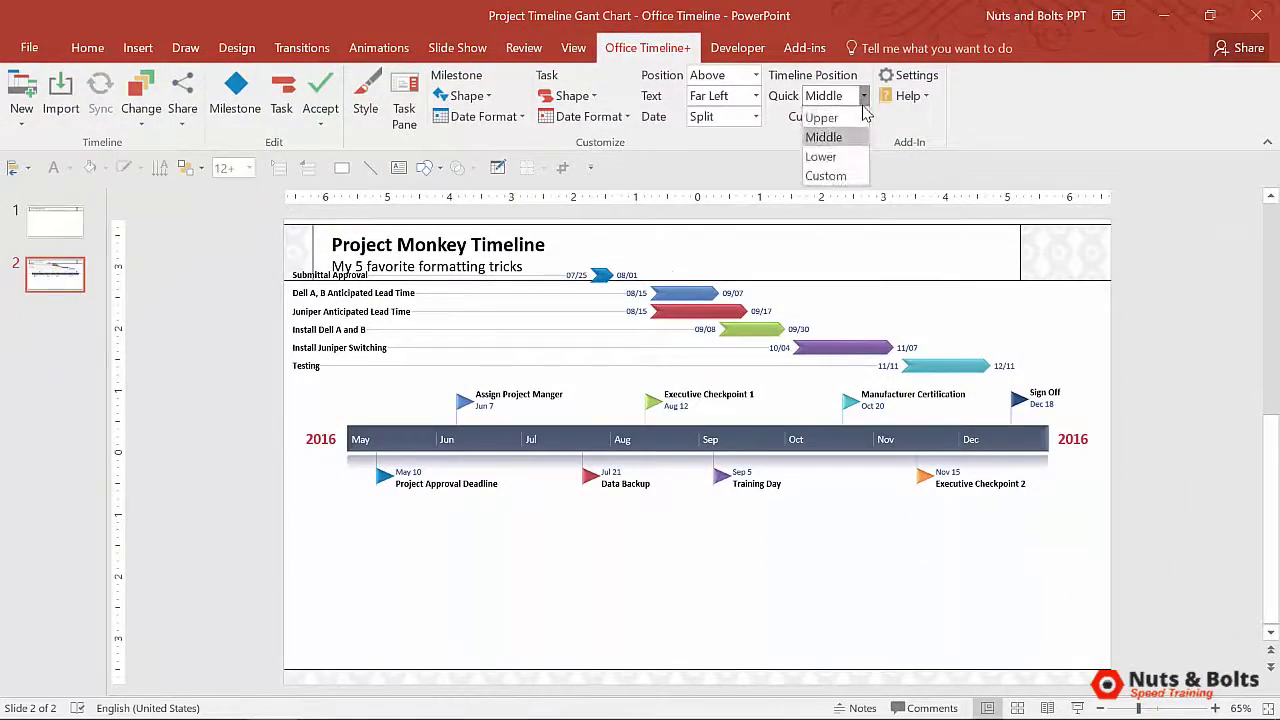
left_click(823, 155)
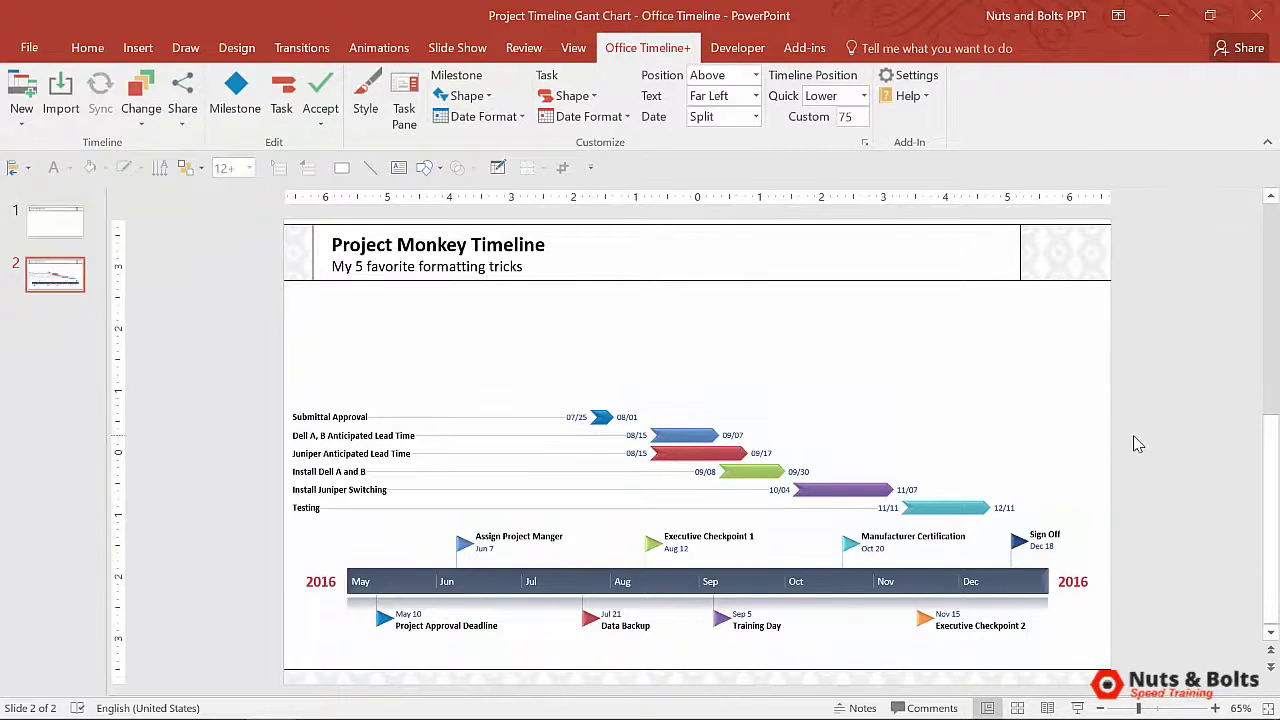
mouse_move(1167, 418)
left_mouse_down()
mouse_move(664, 370)
mouse_move(230, 297)
left_mouse_up()
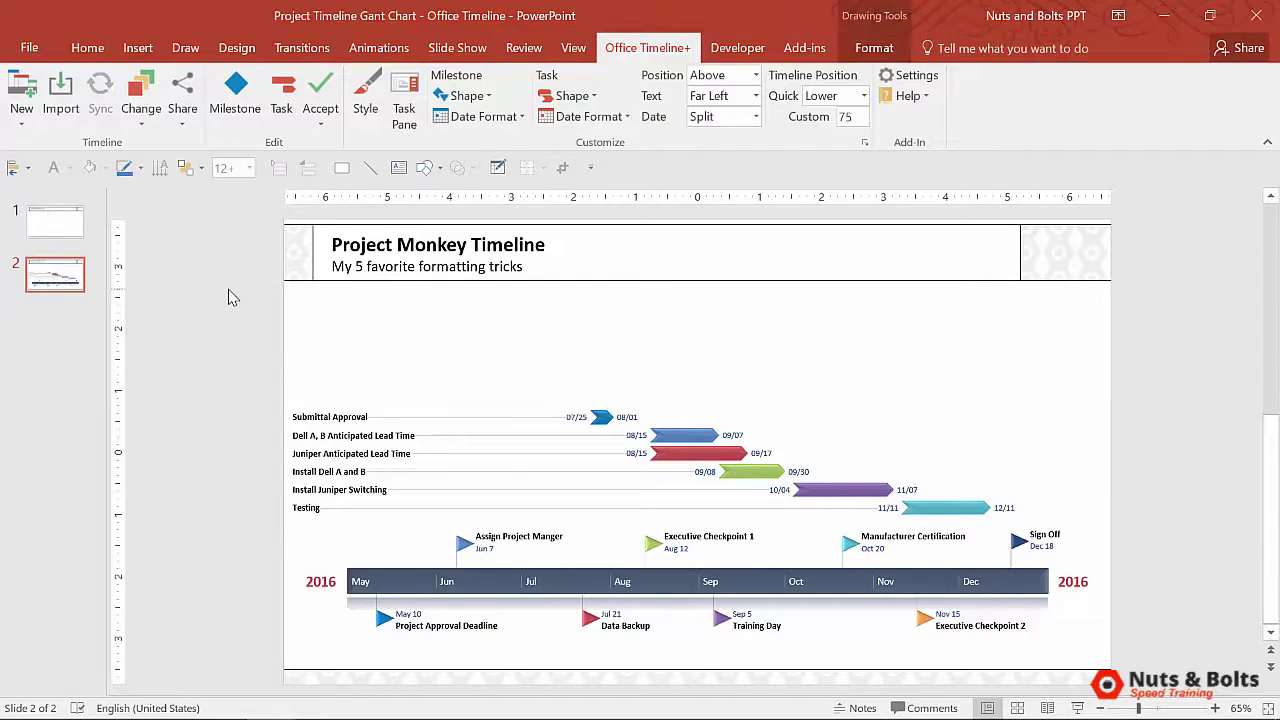